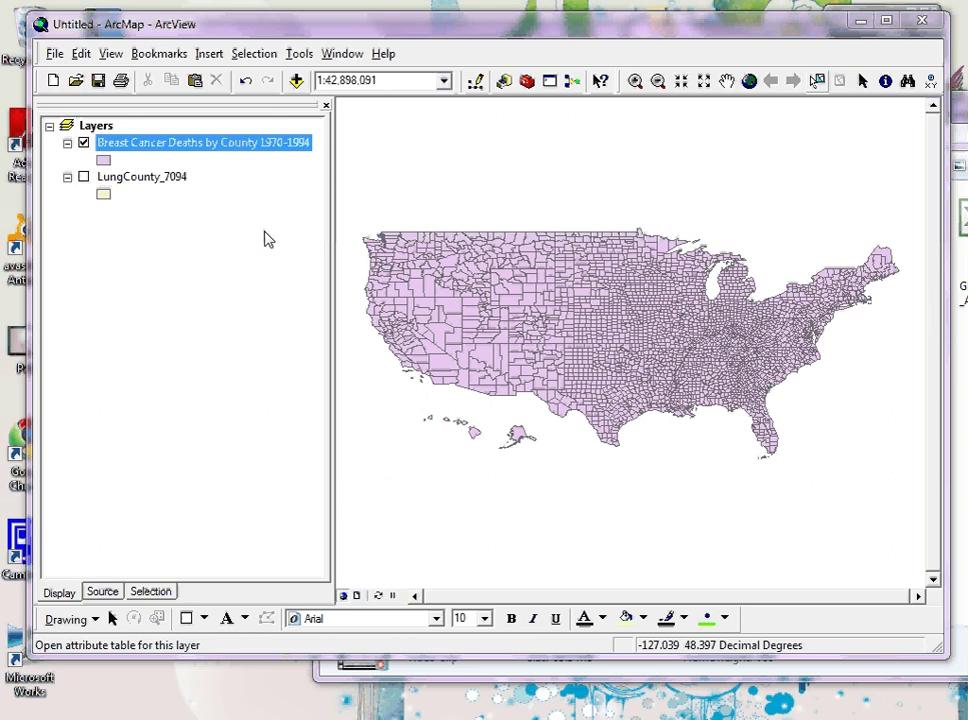
# - Open the Breast Cancer Deaths by County 1970-1994 attribute table and select the STATE_NAM column
pyautogui.rightClick(175, 148)
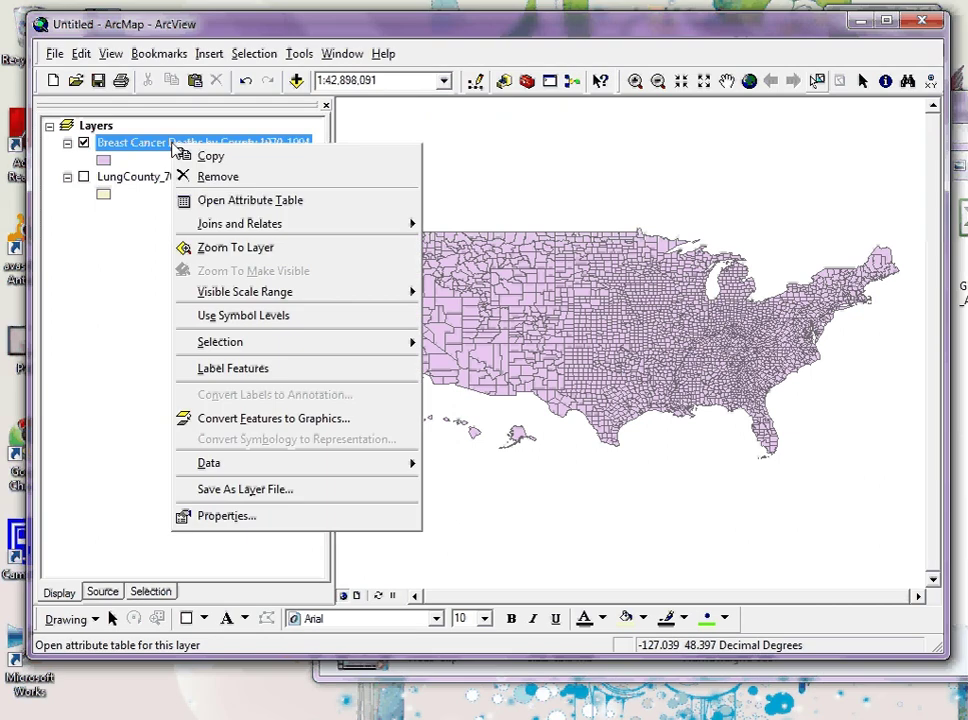
pyautogui.click(220, 203)
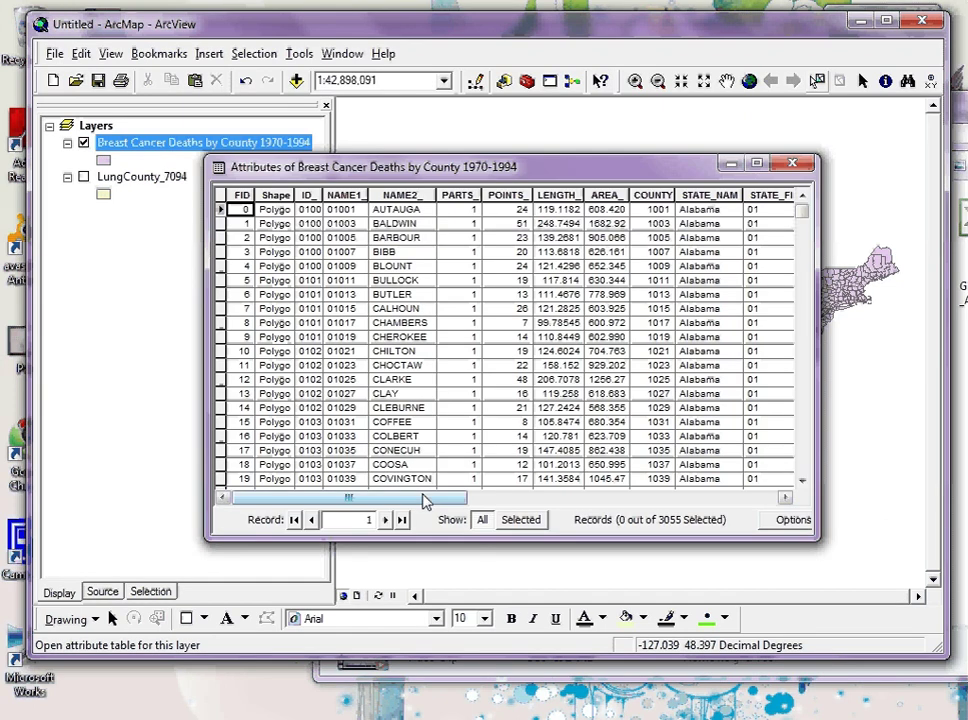
pyautogui.moveTo(424, 501); pyautogui.dragTo(544, 505)
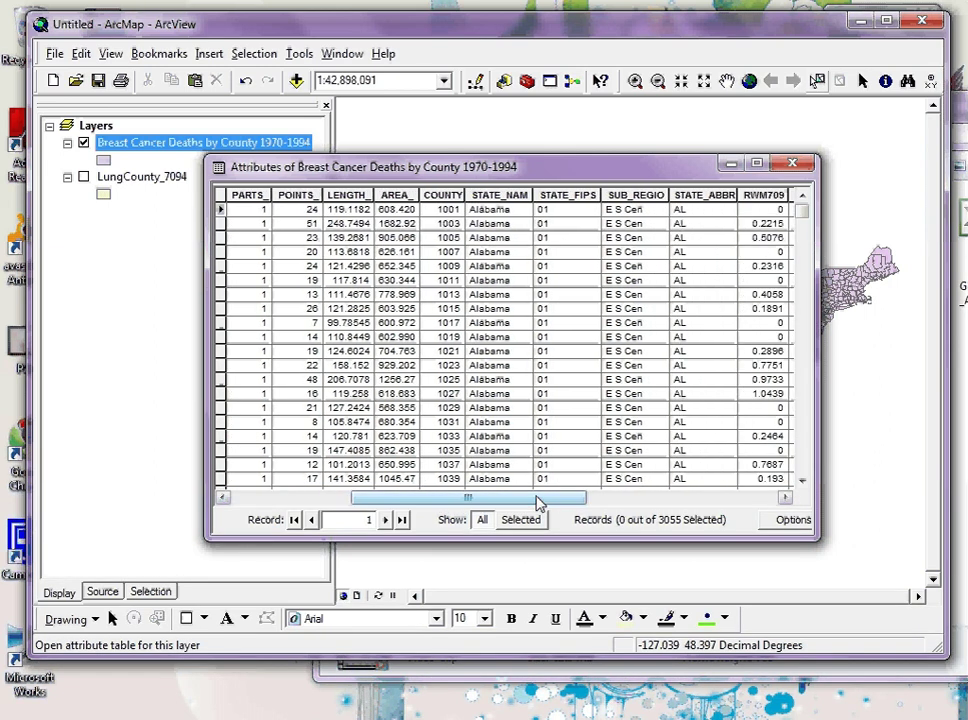
pyautogui.click(500, 195)
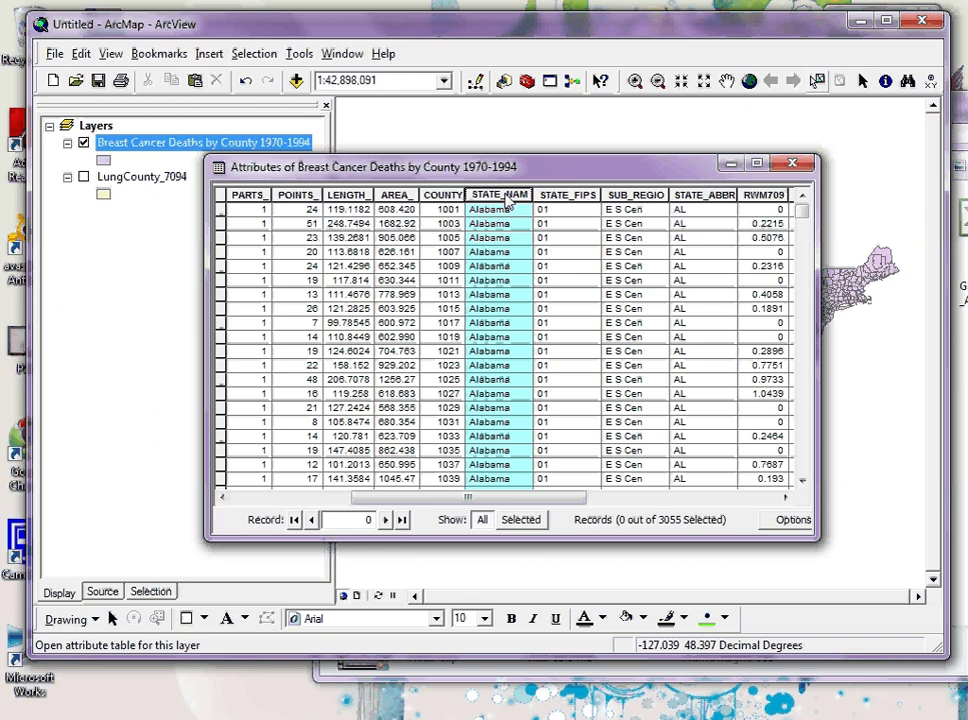
# - Sort the table descending by STATE_NAM so Wyoming comes first, then enlarge the table window
pyautogui.rightClick(508, 201)
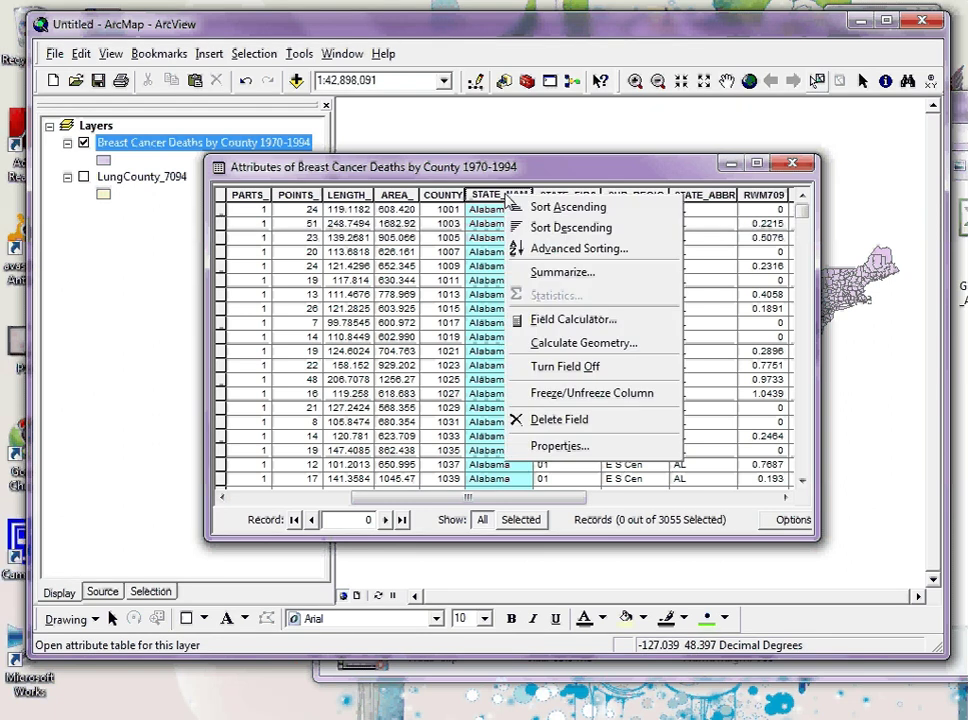
pyautogui.click(570, 228)
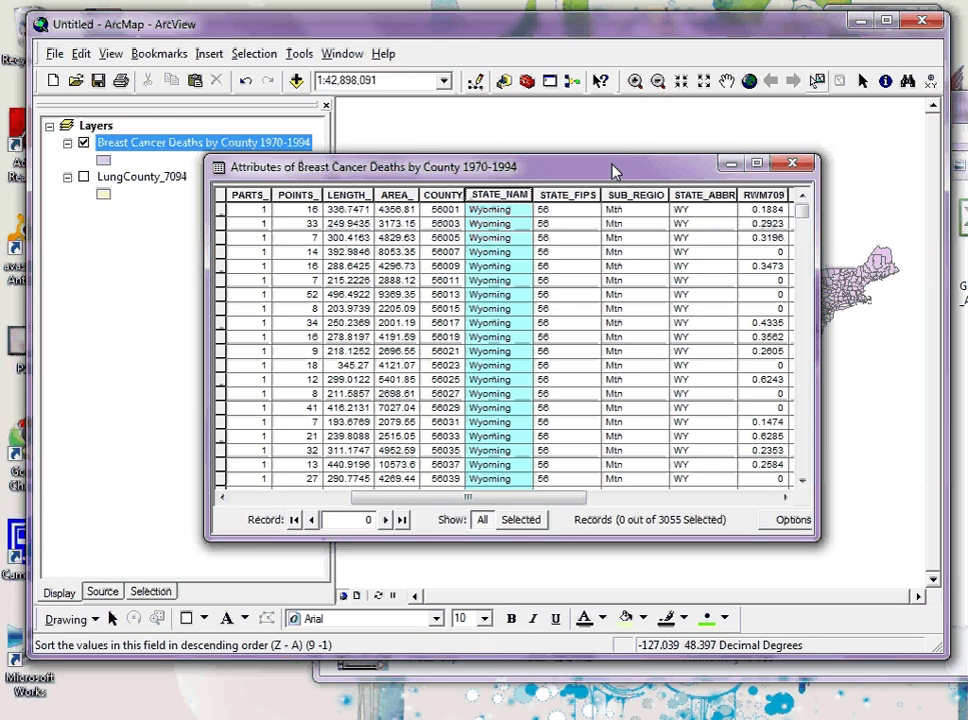
pyautogui.moveTo(618, 176); pyautogui.dragTo(583, 131)
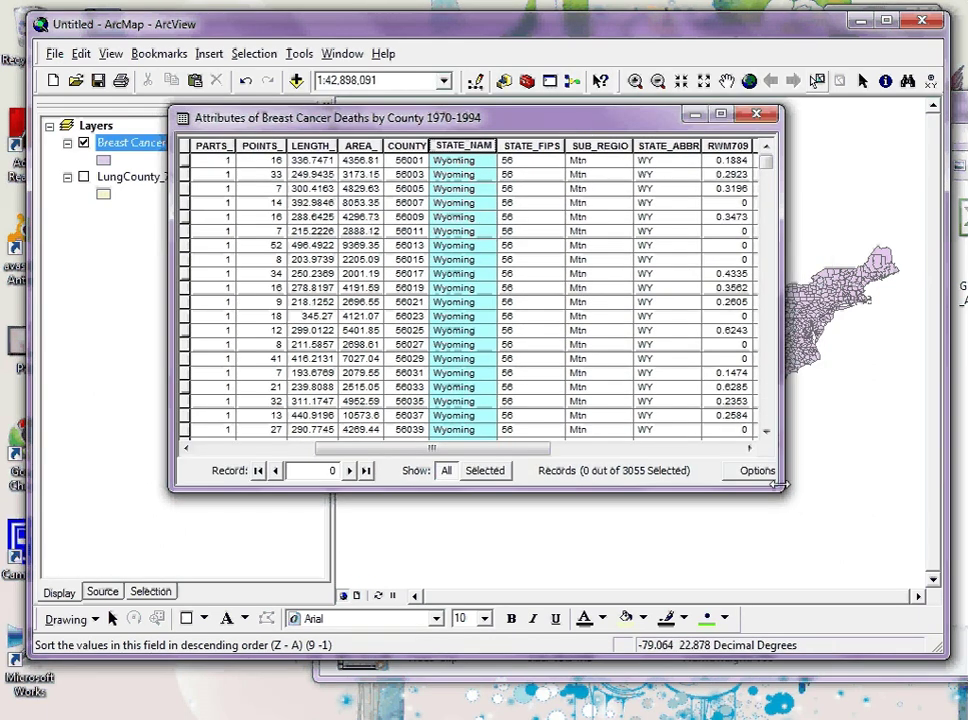
pyautogui.moveTo(781, 488); pyautogui.dragTo(858, 585)
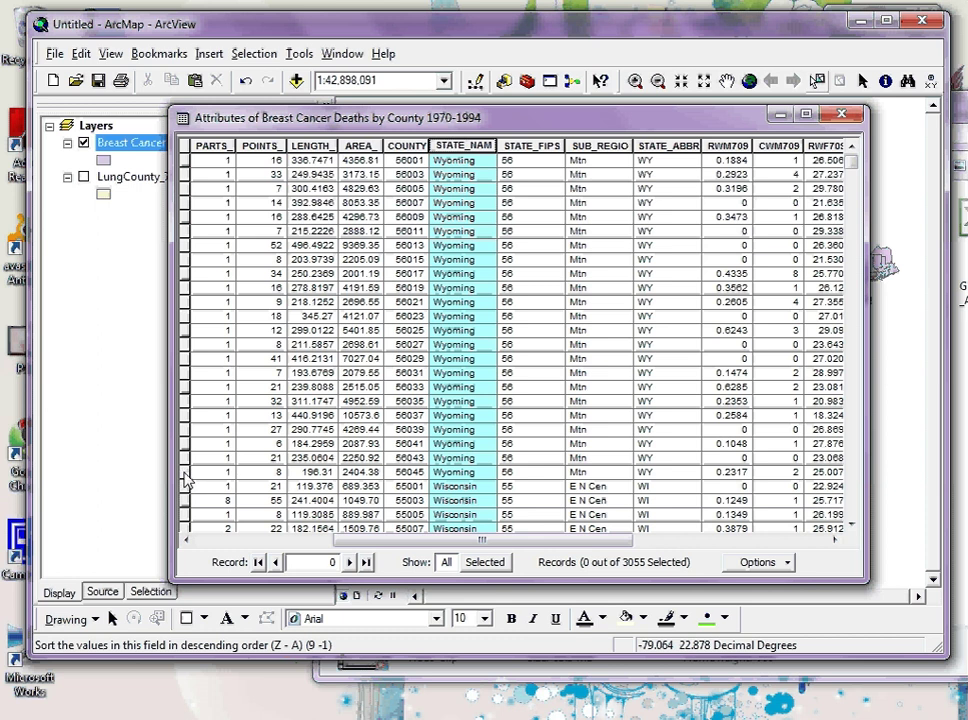
# - Select the 23 Wyoming county rows and show only the selected records
pyautogui.moveTo(186, 476); pyautogui.dragTo(190, 165)
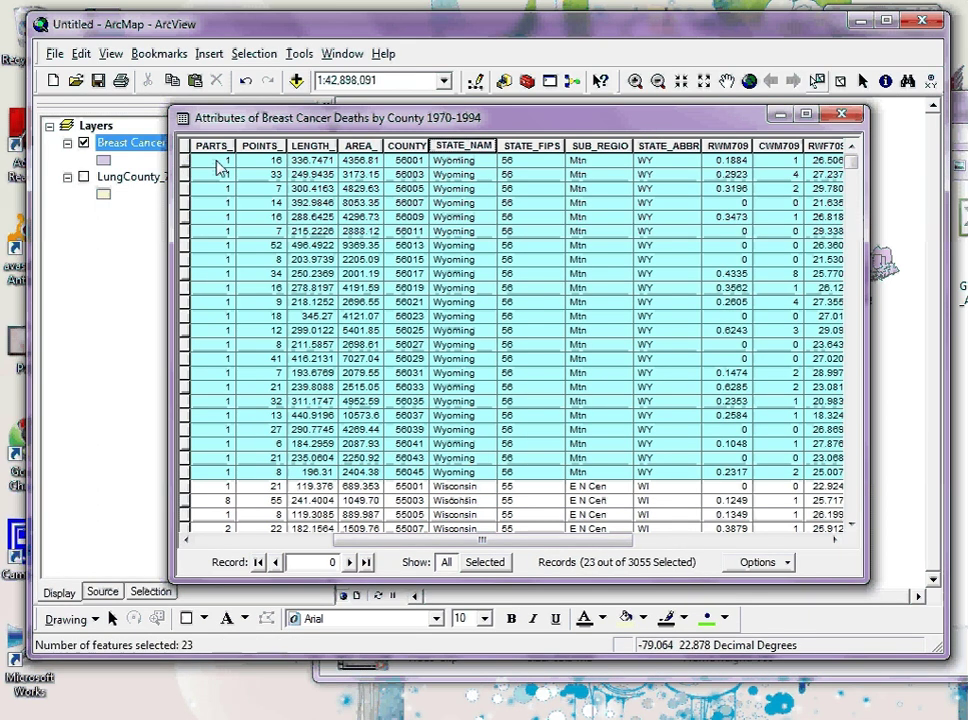
pyautogui.click(485, 562)
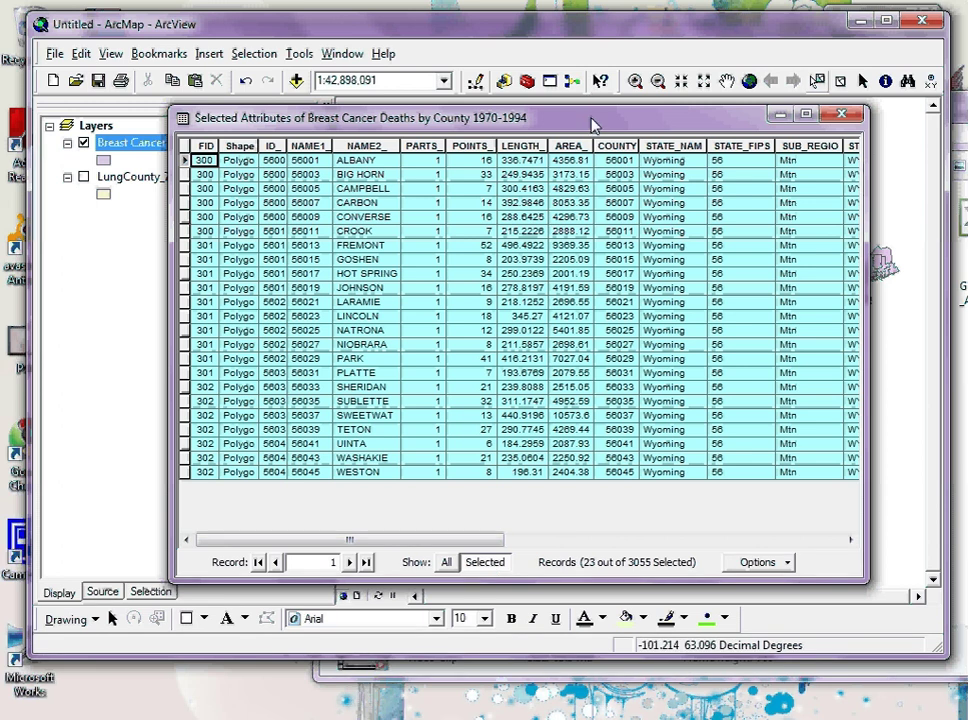
pyautogui.moveTo(592, 125)
pyautogui.mouseDown()
pyautogui.moveTo(596, 427)
pyautogui.moveTo(662, 408)
pyautogui.moveTo(657, 289)
pyautogui.moveTo(596, 138)
pyautogui.mouseUp()
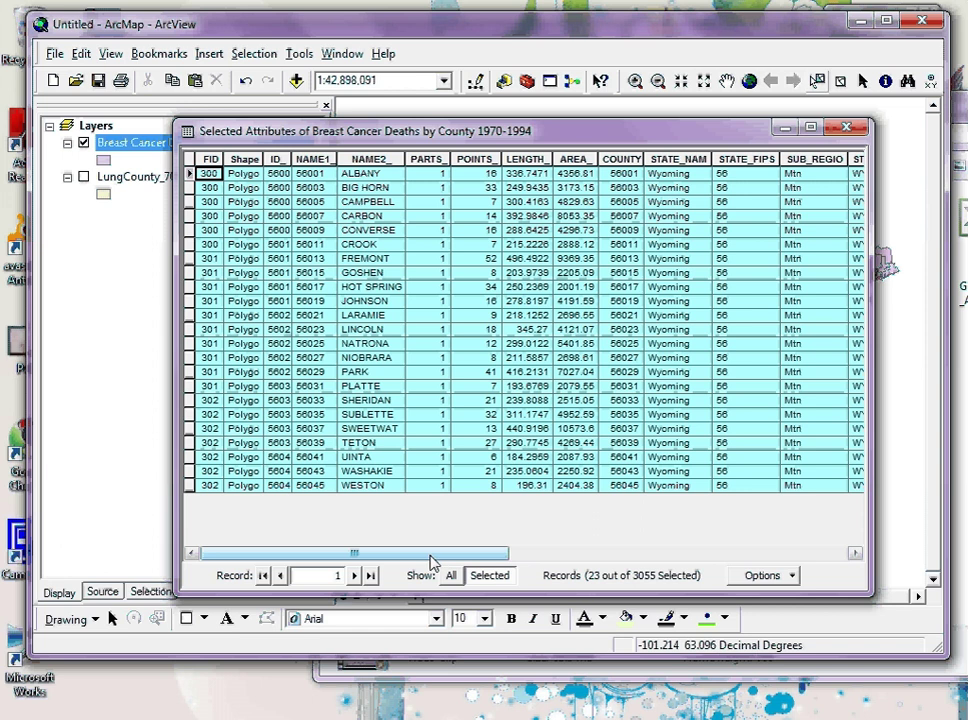
# - Sort the 23 Wyoming records by CTotal7094 descending, from 643 down to 28
pyautogui.moveTo(431, 558); pyautogui.dragTo(795, 579)
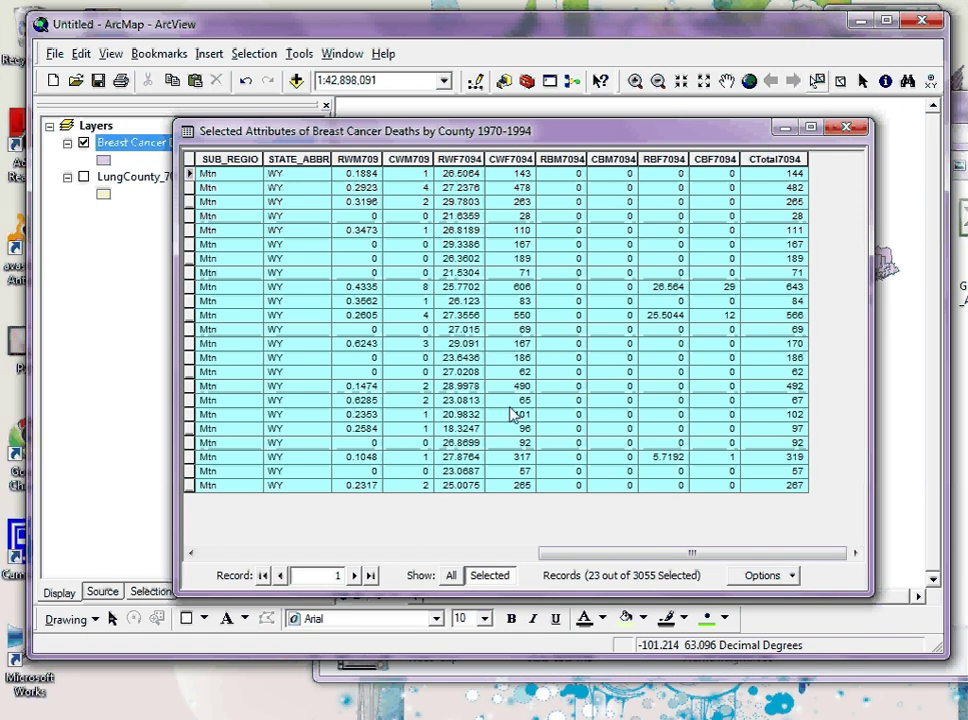
pyautogui.rightClick(765, 156)
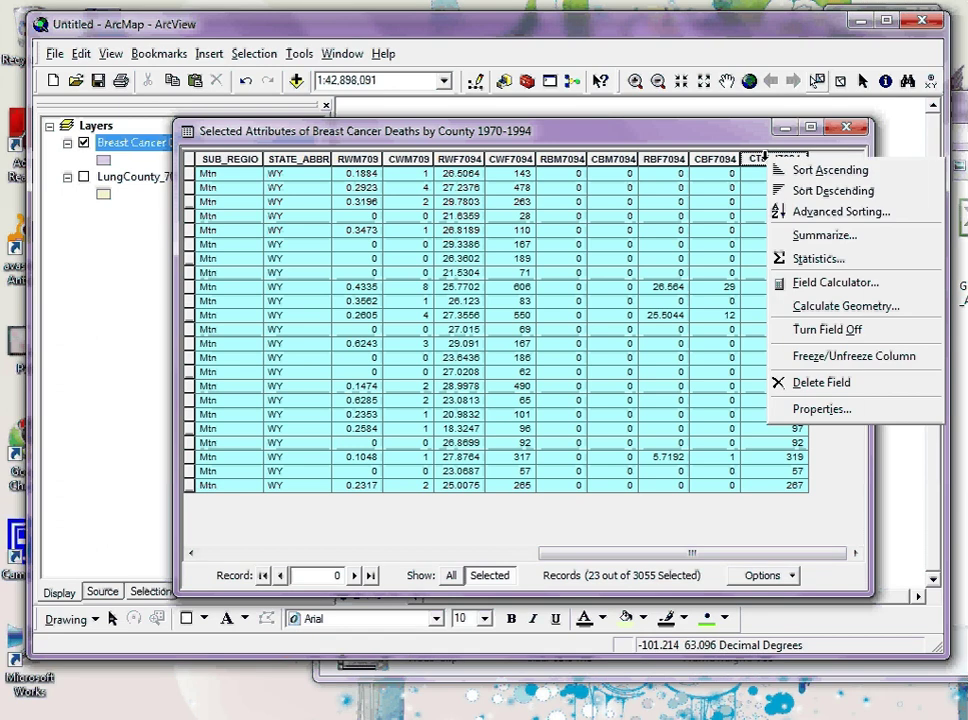
pyautogui.click(815, 192)
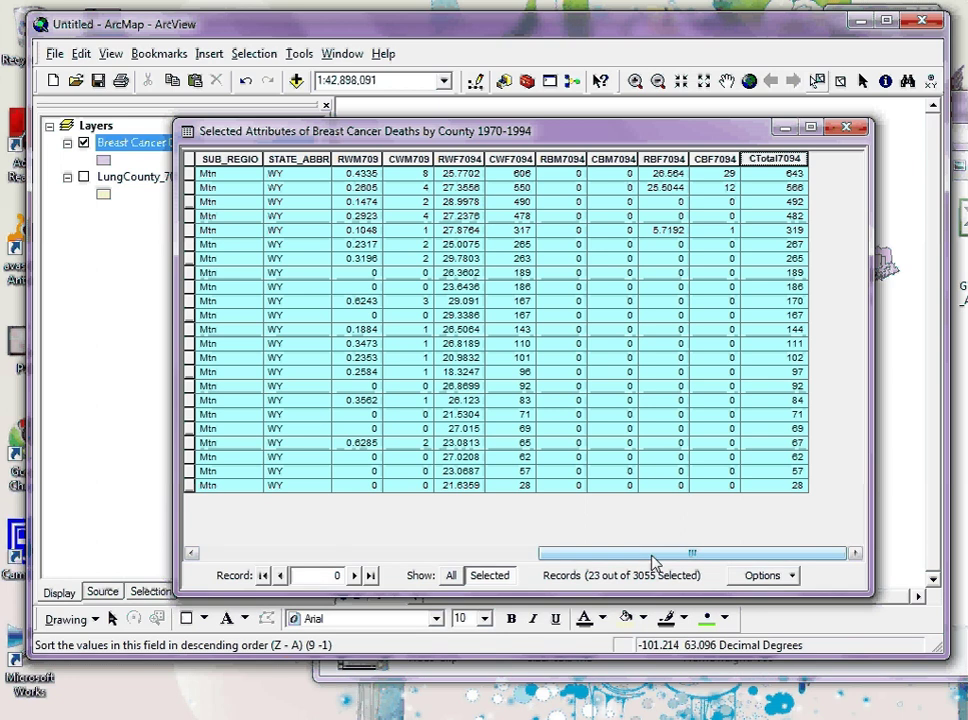
pyautogui.moveTo(652, 562); pyautogui.dragTo(676, 575)
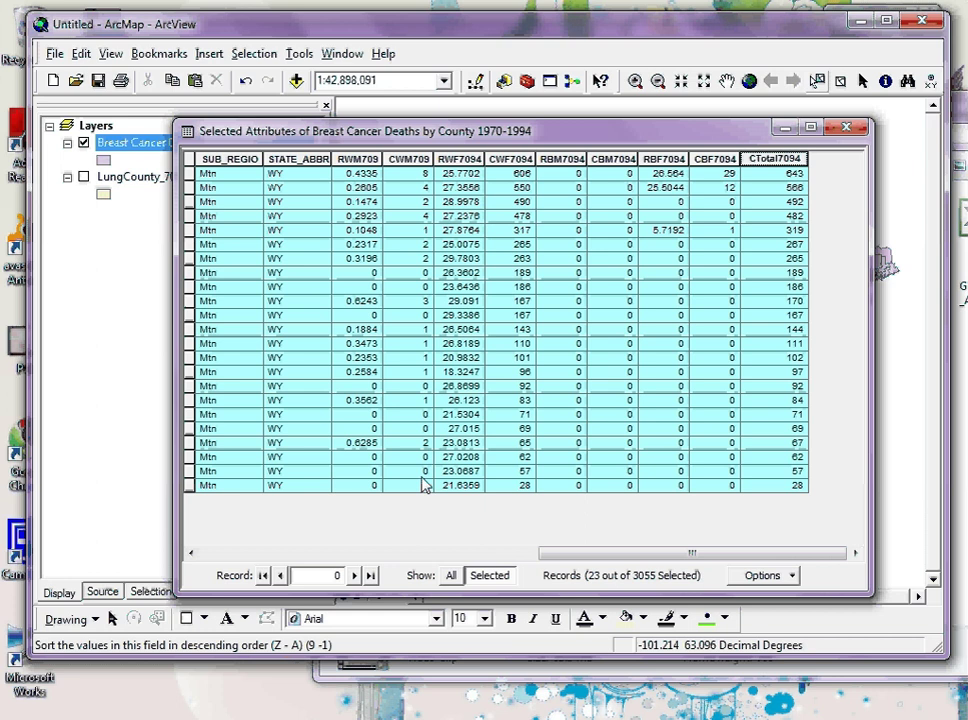
# - Highlight the top five Wyoming rows, Hot Spring through Uinta
pyautogui.moveTo(616, 558); pyautogui.dragTo(227, 553)
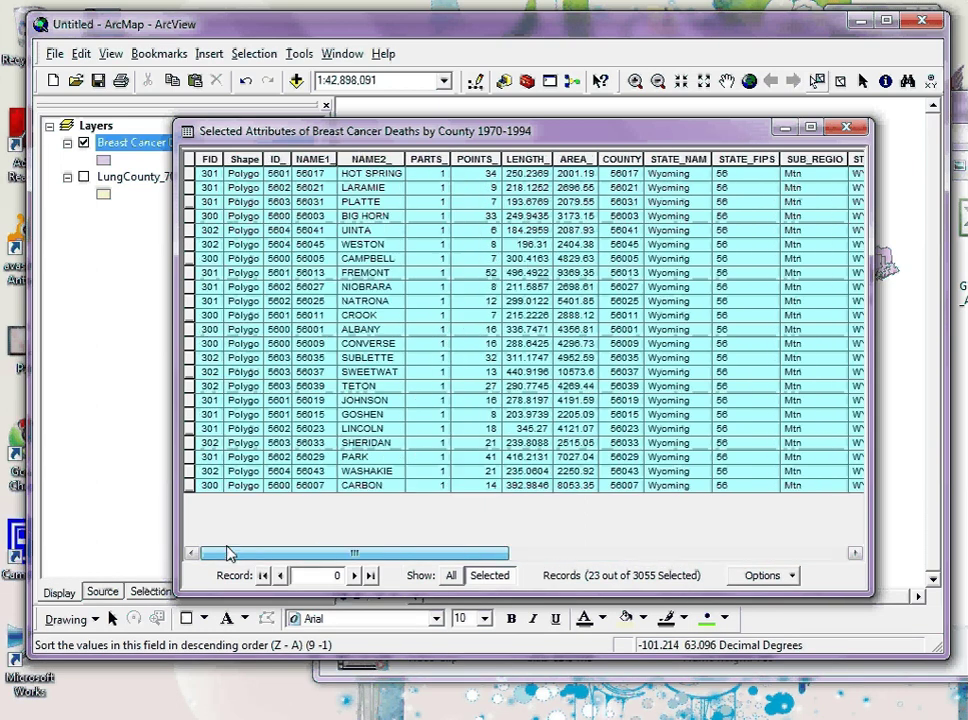
pyautogui.click(189, 173)
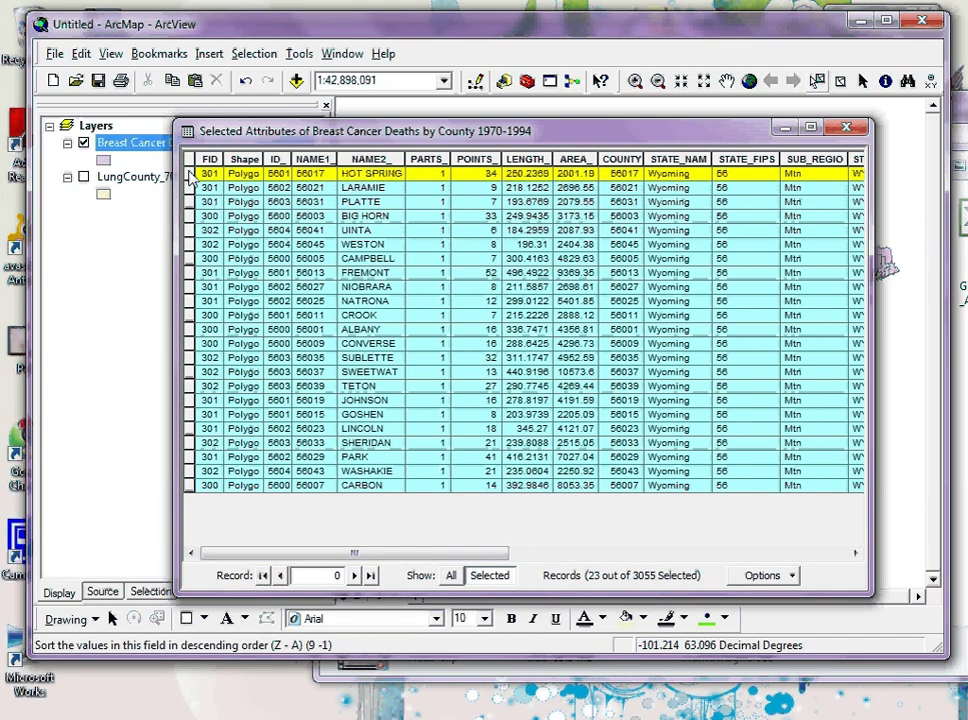
pyautogui.keyDown('ctrl'); pyautogui.click(189, 187); pyautogui.keyUp('ctrl')
pyautogui.keyDown('ctrl'); pyautogui.click(189, 201); pyautogui.keyUp('ctrl')
pyautogui.keyDown('ctrl'); pyautogui.click(189, 215); pyautogui.keyUp('ctrl')
pyautogui.keyDown('ctrl'); pyautogui.click(189, 229); pyautogui.keyUp('ctrl')
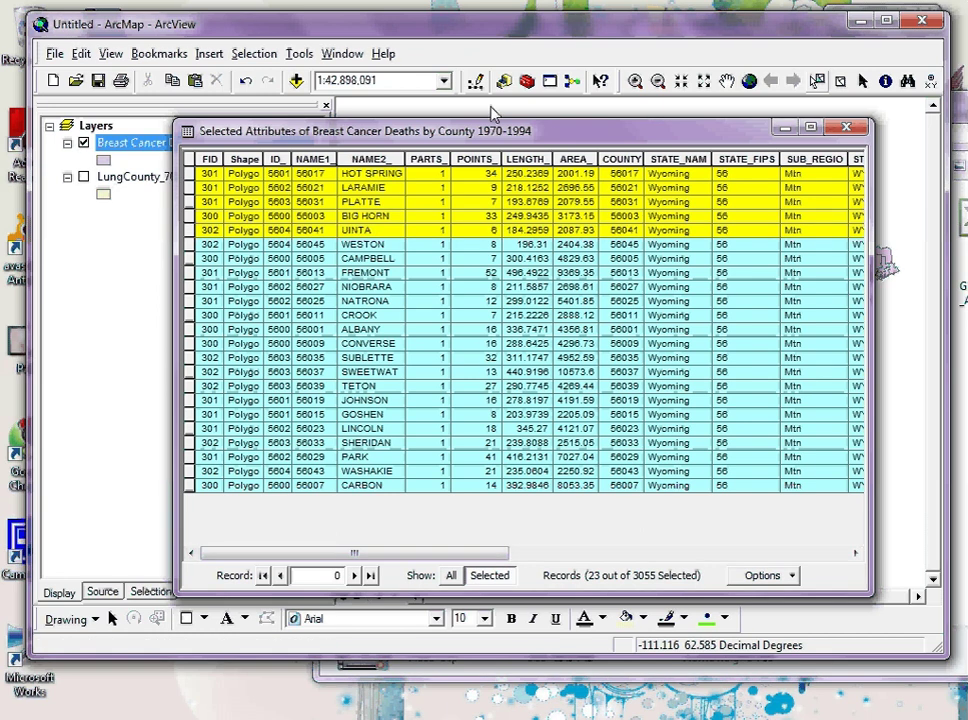
# - Minimize the attribute table so the map is visible
pyautogui.moveTo(554, 134); pyautogui.dragTo(571, 419)
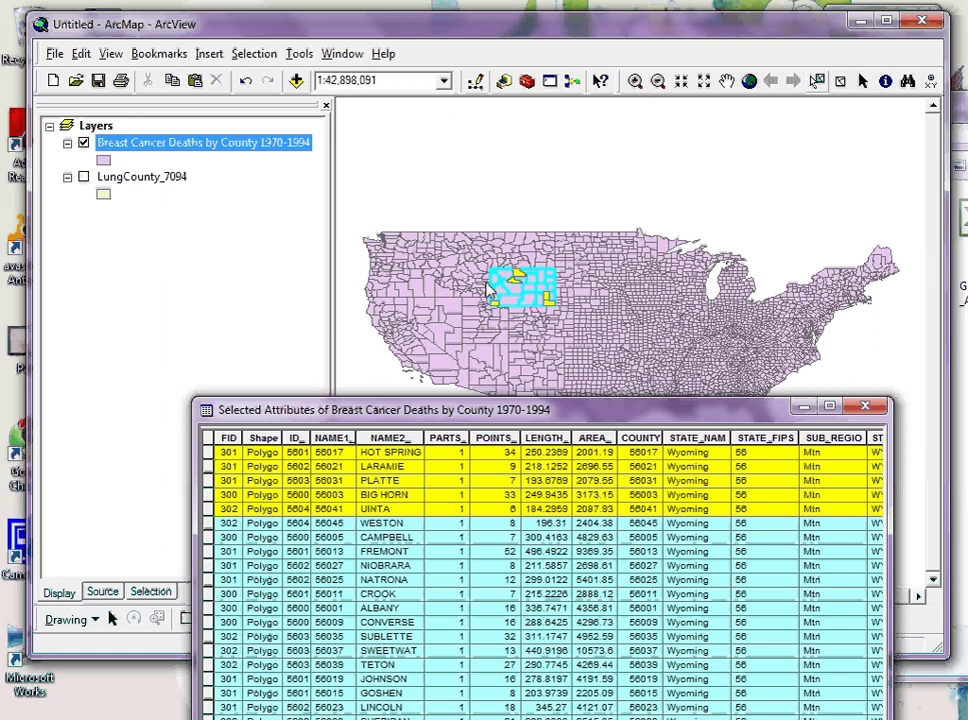
pyautogui.moveTo(557, 412); pyautogui.dragTo(542, 151)
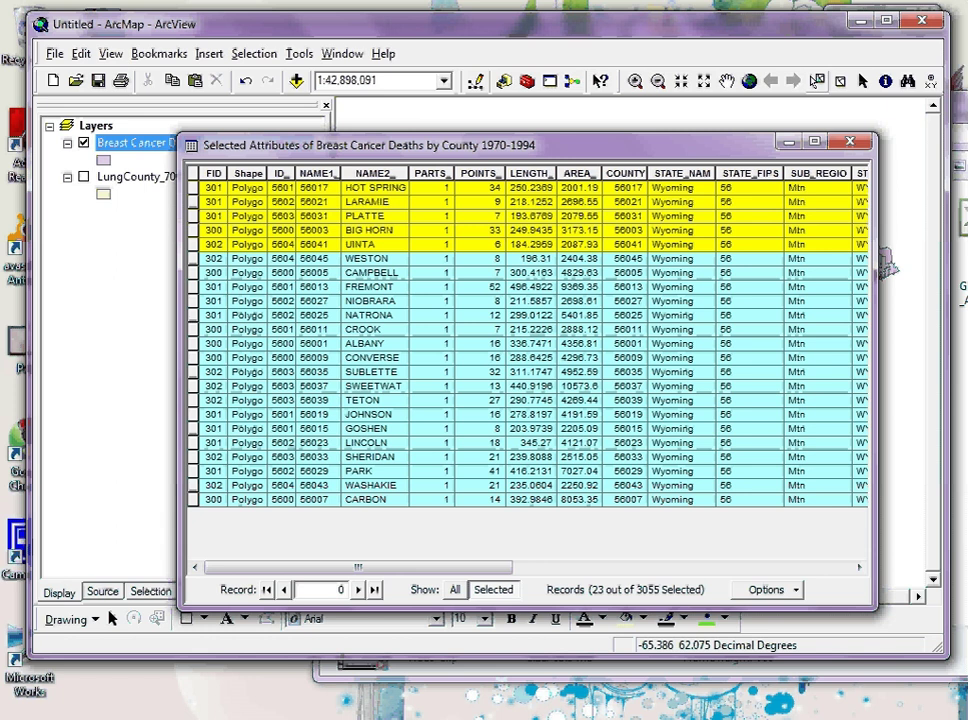
pyautogui.click(788, 146)
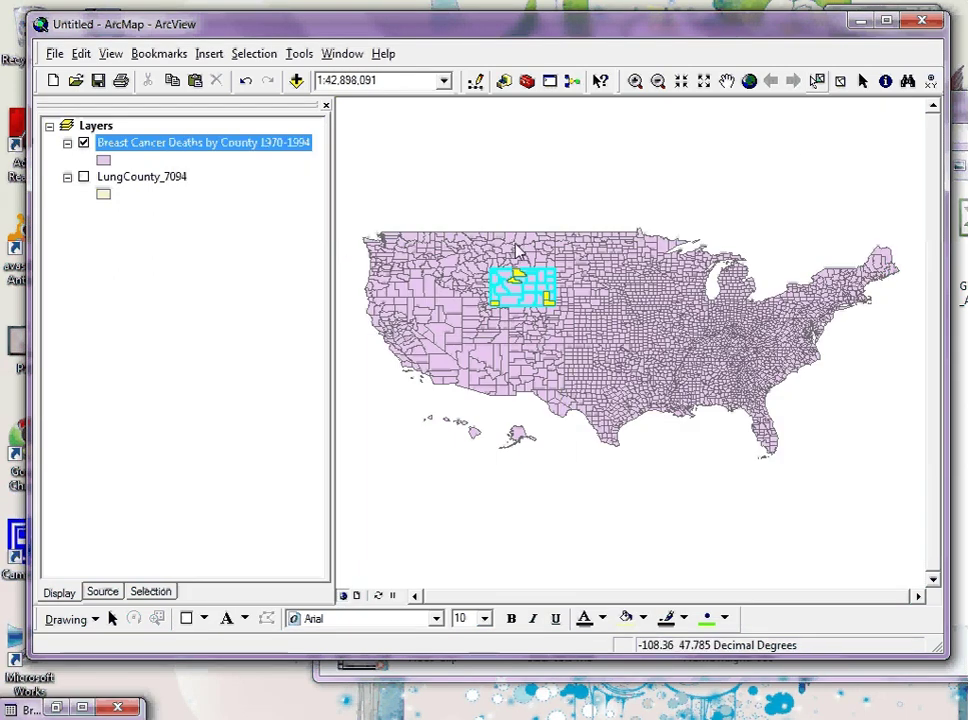
# - Create a layer from the selected Wyoming counties, hide the nationwide layer, and select the new layer
pyautogui.rightClick(230, 148)
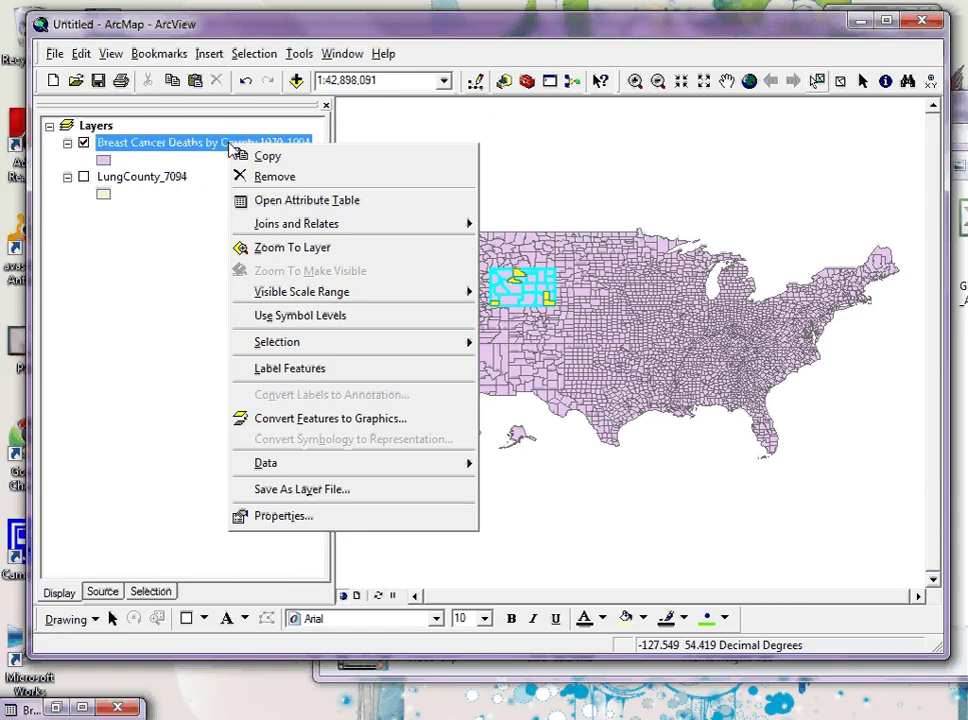
pyautogui.moveTo(309, 346)
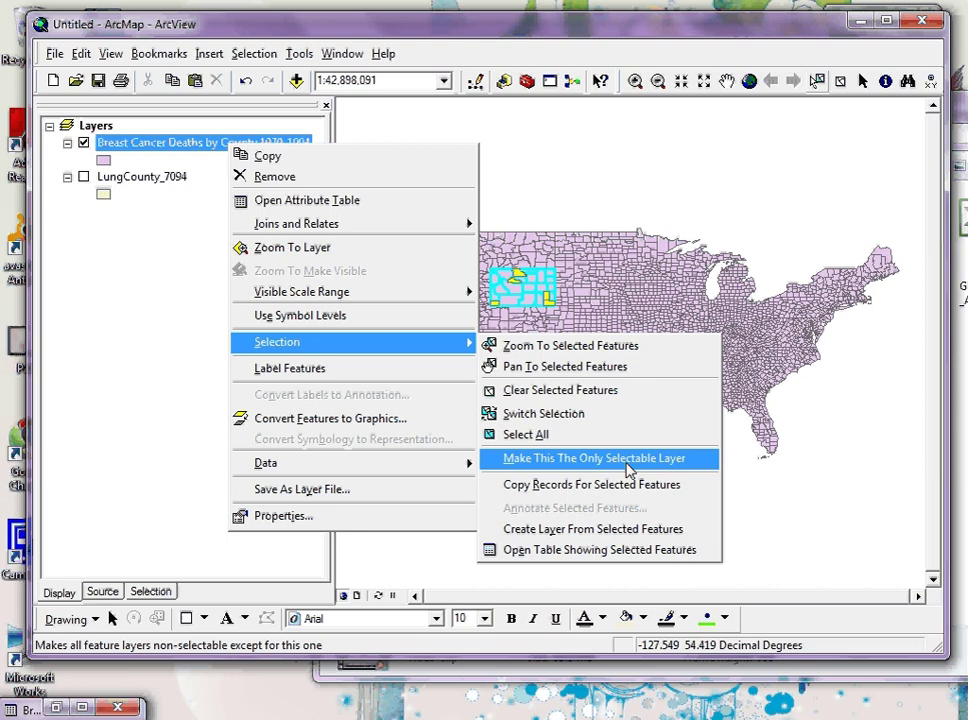
pyautogui.click(624, 540)
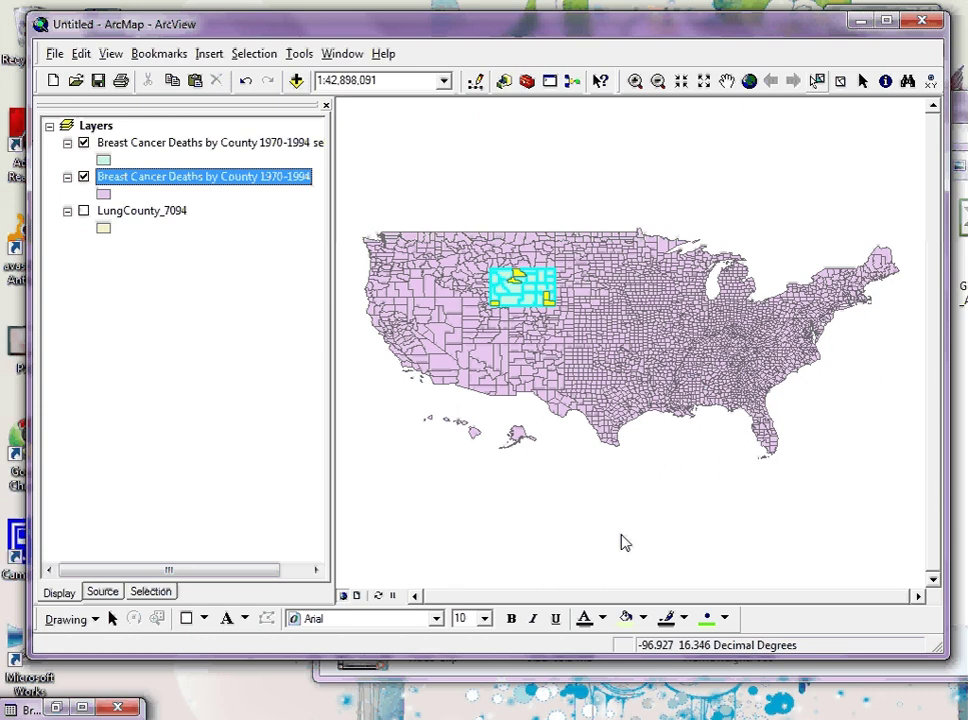
pyautogui.click(84, 177)
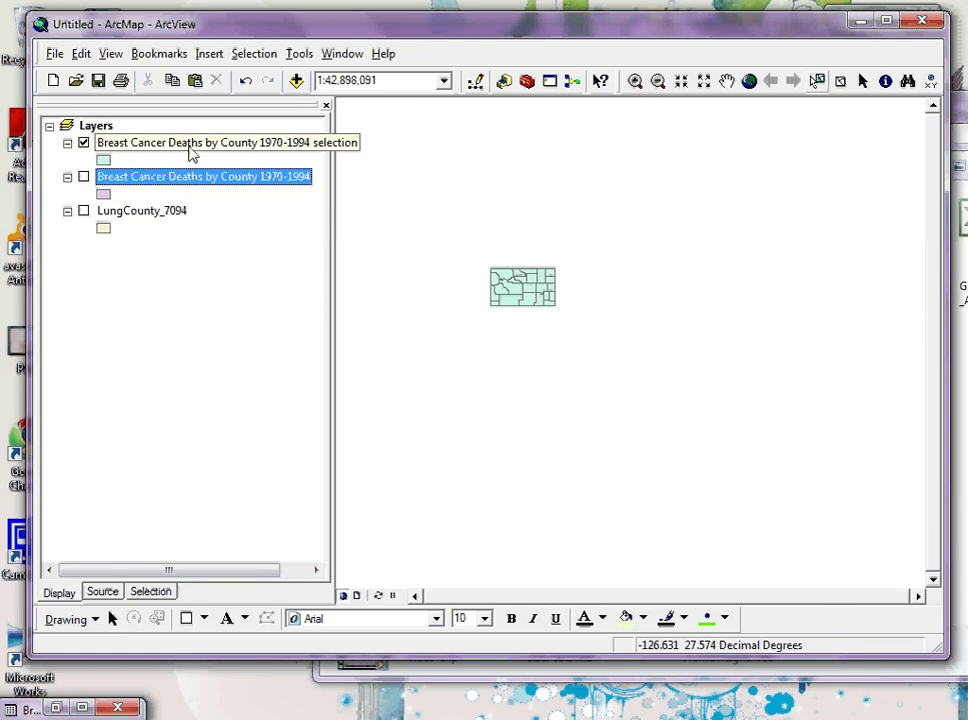
pyautogui.click(192, 152)
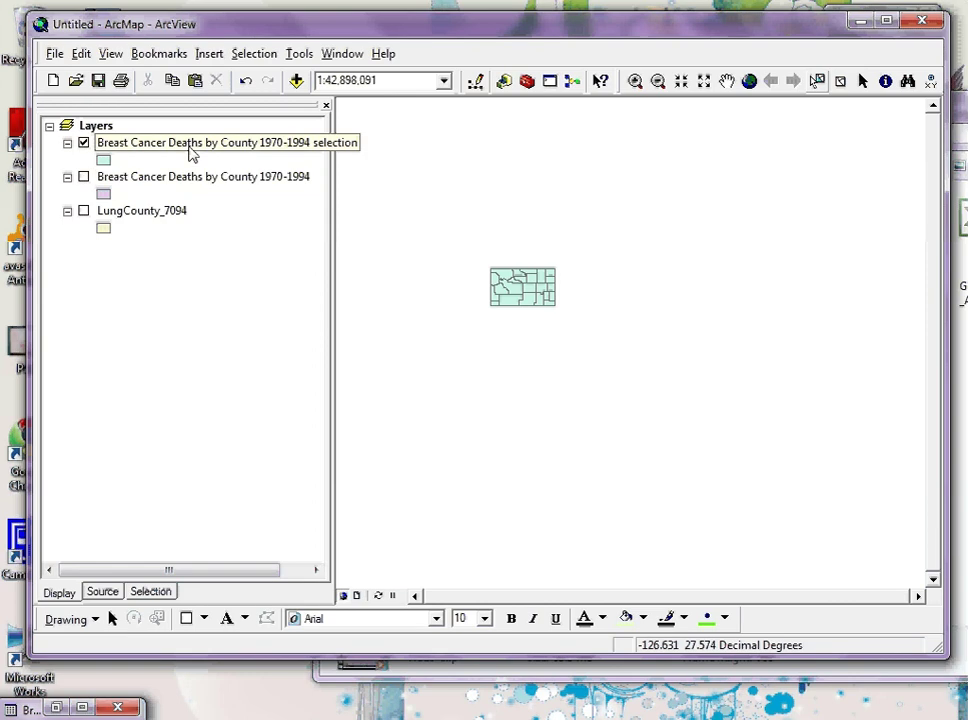
# - Open the selection layer's attribute table and sort it by CTotal7094 descending
pyautogui.rightClick(192, 152)
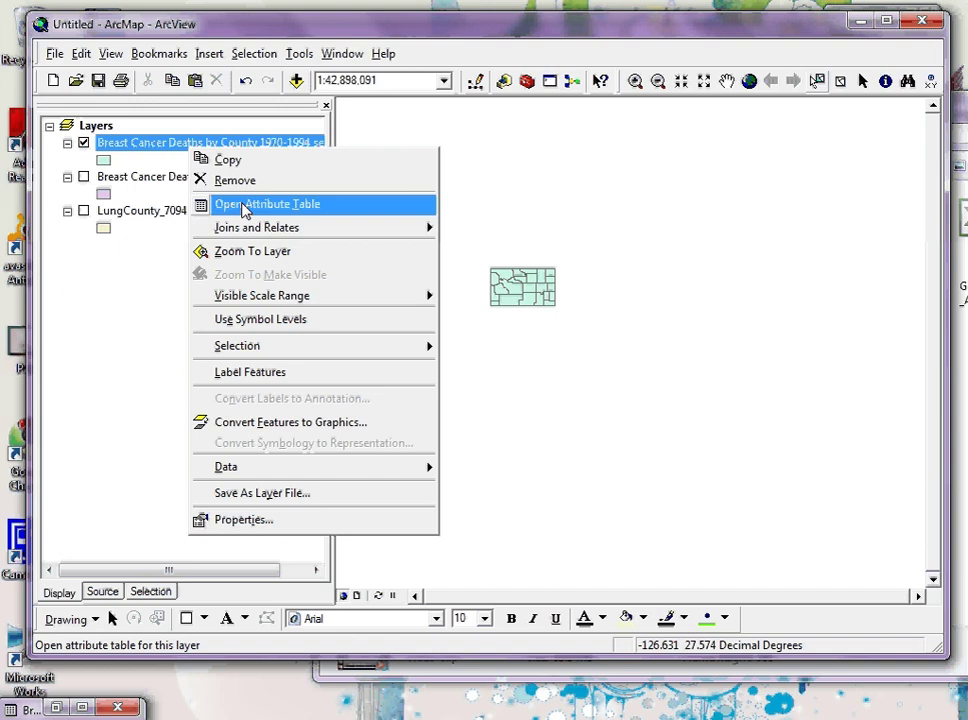
pyautogui.click(245, 206)
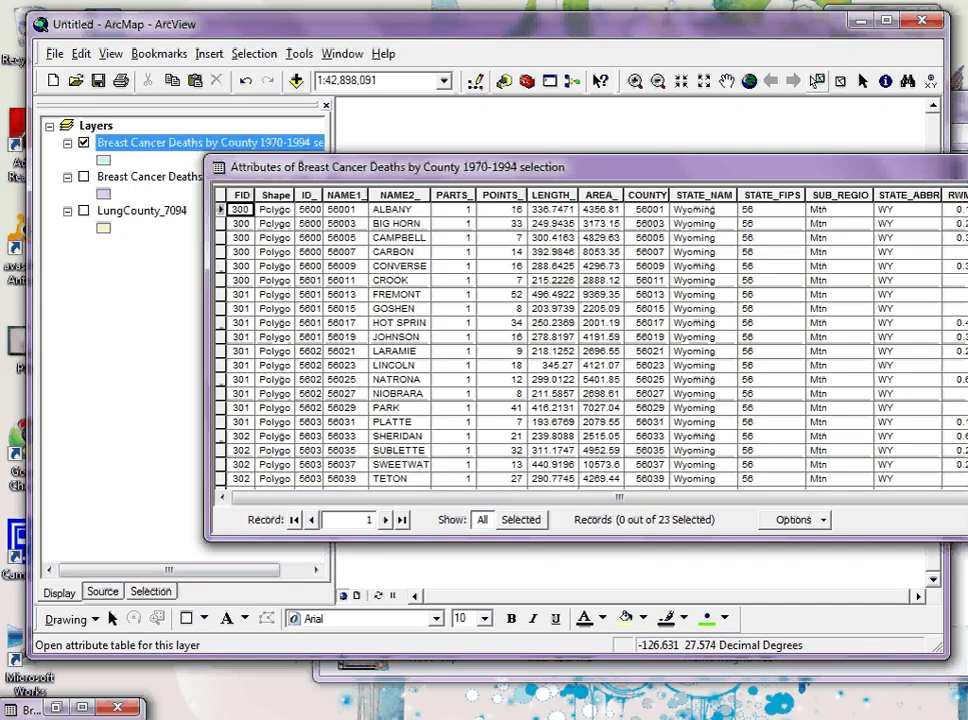
pyautogui.moveTo(962, 330); pyautogui.dragTo(908, 330)
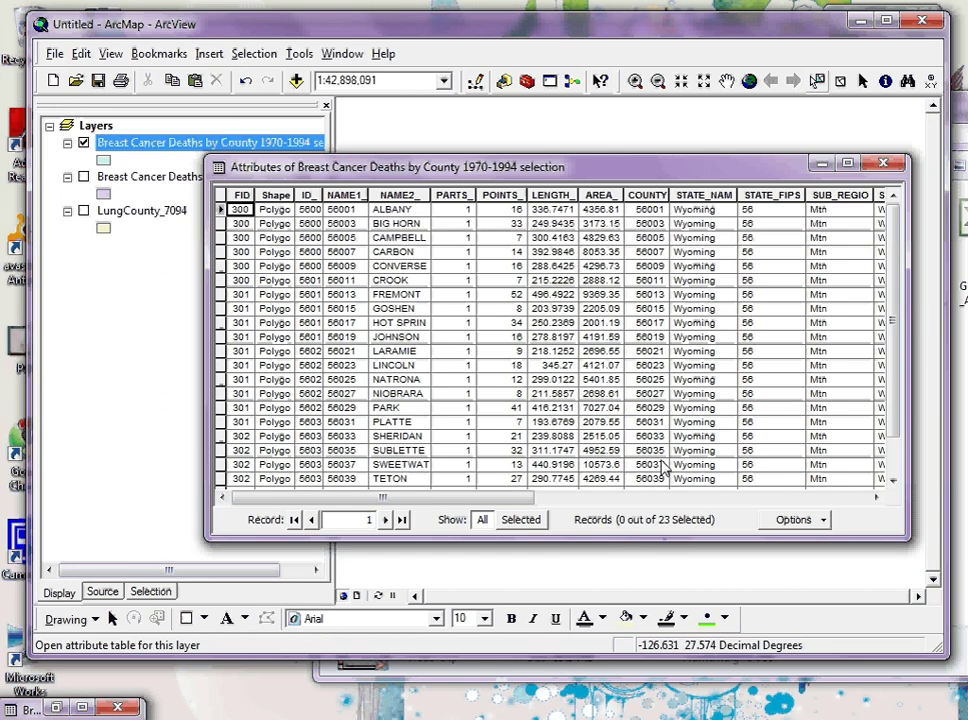
pyautogui.moveTo(522, 500); pyautogui.dragTo(866, 521)
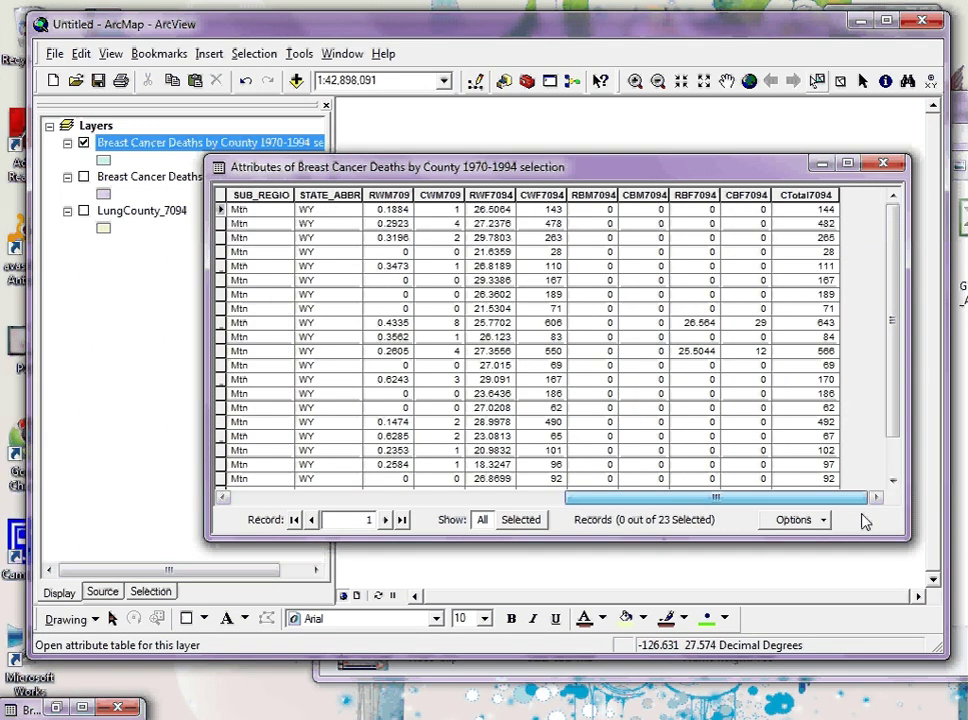
pyautogui.rightClick(799, 196)
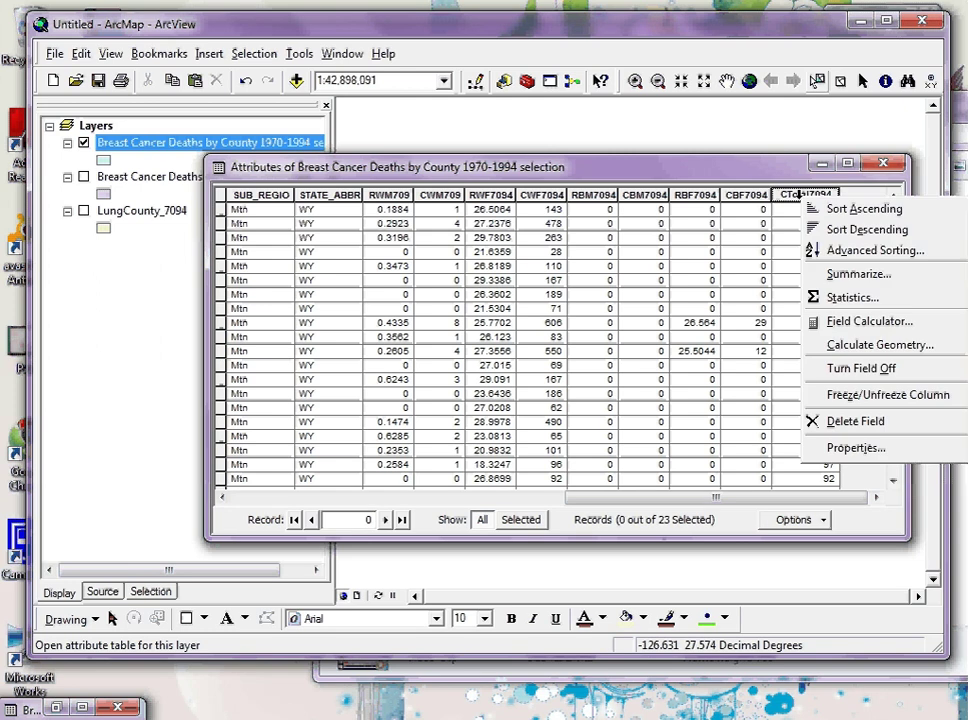
pyautogui.click(840, 229)
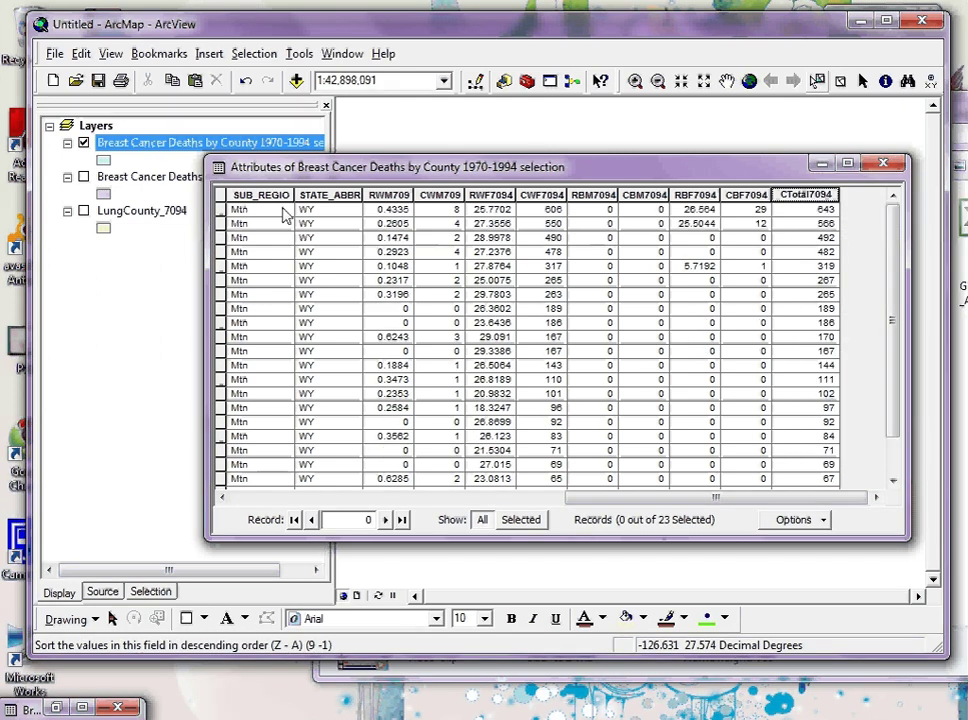
# - Select the top five counties, from 643 deaths down, and minimize the table
pyautogui.click(220, 210)
pyautogui.keyDown('shift'); pyautogui.click(222, 226); pyautogui.keyUp('shift')
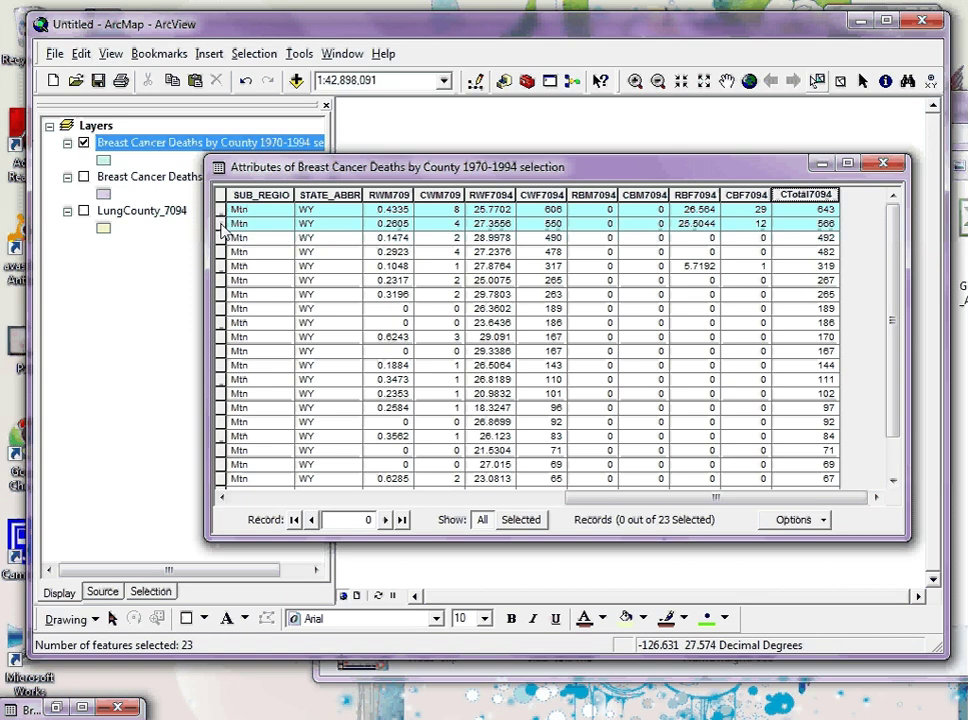
pyautogui.keyDown('shift'); pyautogui.click(222, 238); pyautogui.keyUp('shift')
pyautogui.keyDown('shift'); pyautogui.click(222, 252); pyautogui.keyUp('shift')
pyautogui.keyDown('shift'); pyautogui.click(223, 266); pyautogui.keyUp('shift')
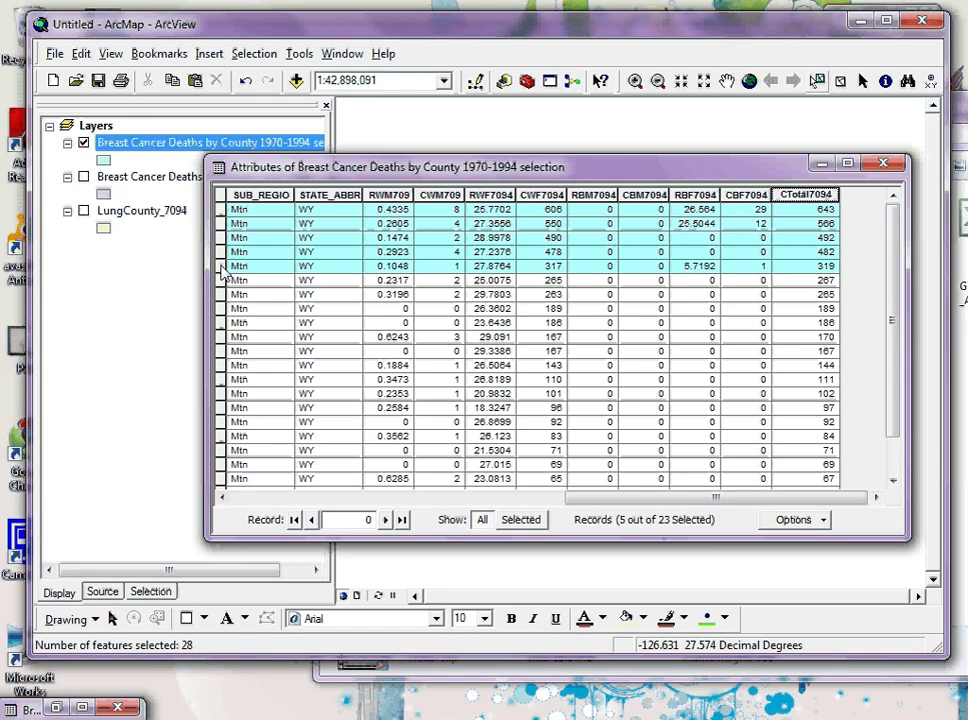
pyautogui.click(822, 167)
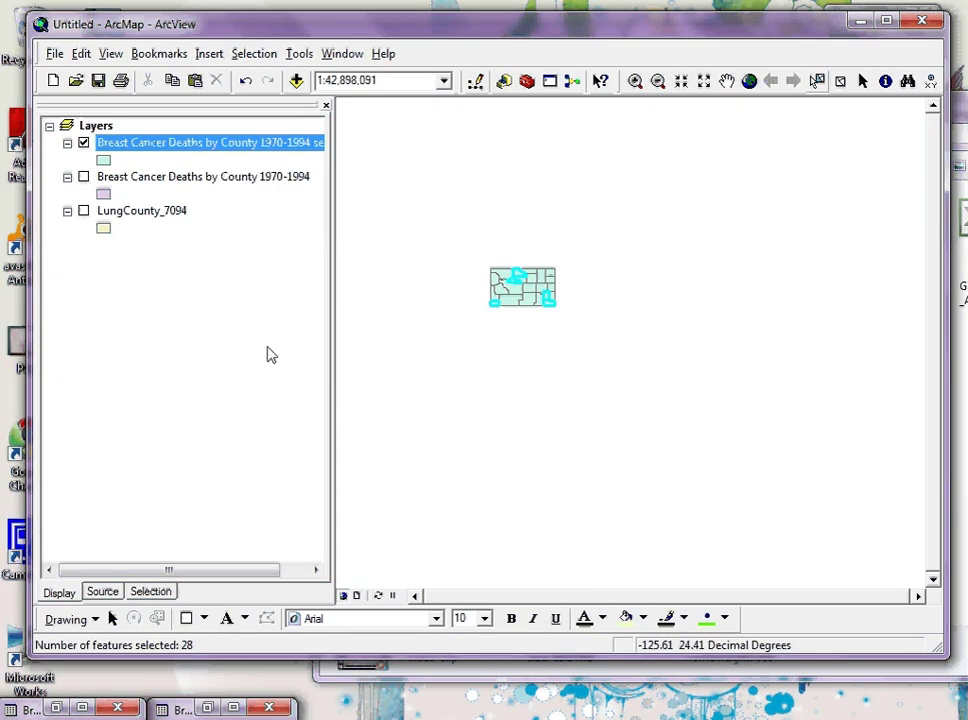
# - Create a new layer from the five selected counties
pyautogui.rightClick(236, 148)
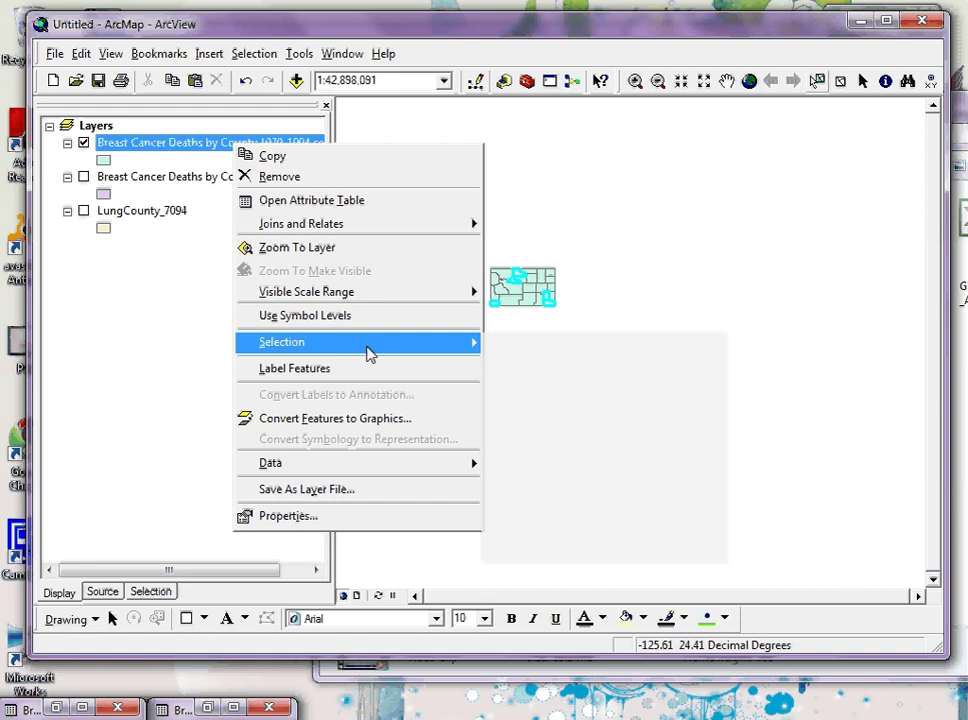
pyautogui.moveTo(367, 345)
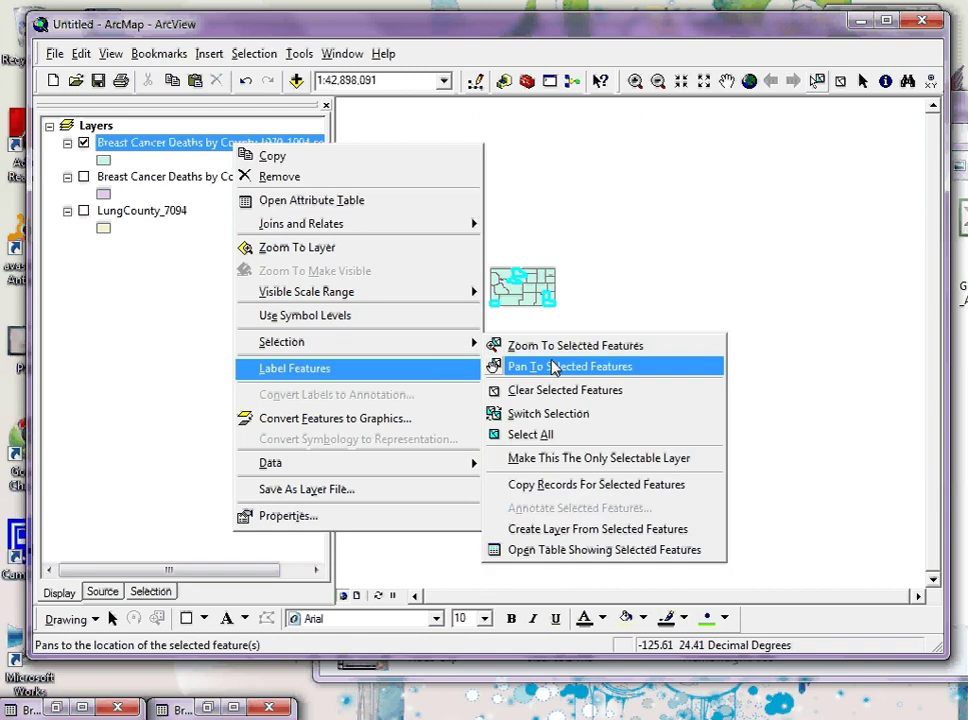
pyautogui.click(586, 529)
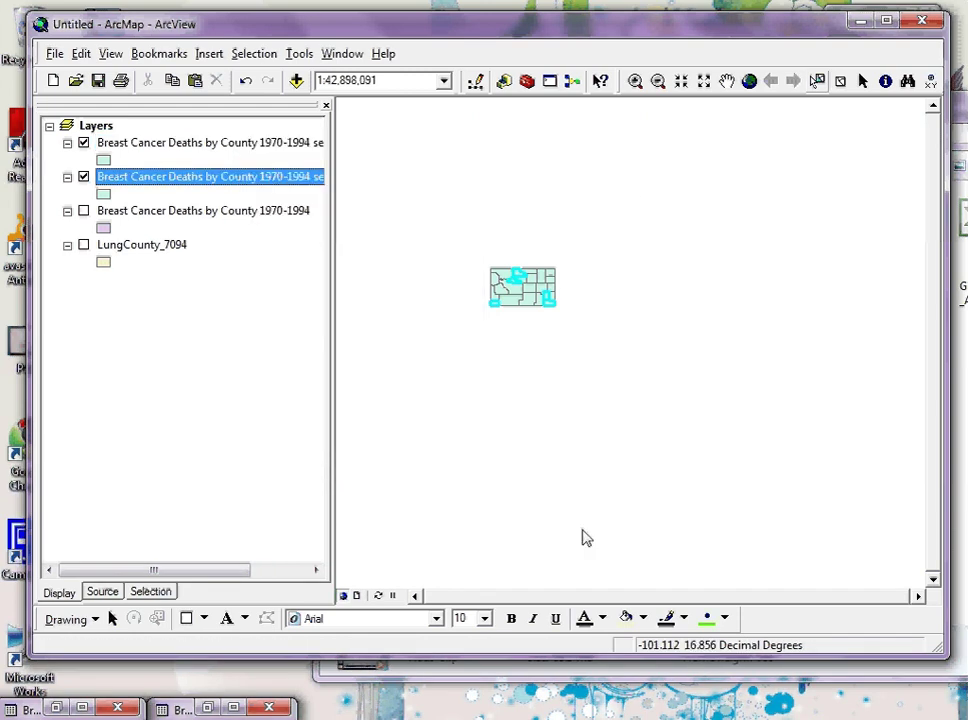
# - Zoom the map in until Wyoming fills the view
pyautogui.click(635, 82)
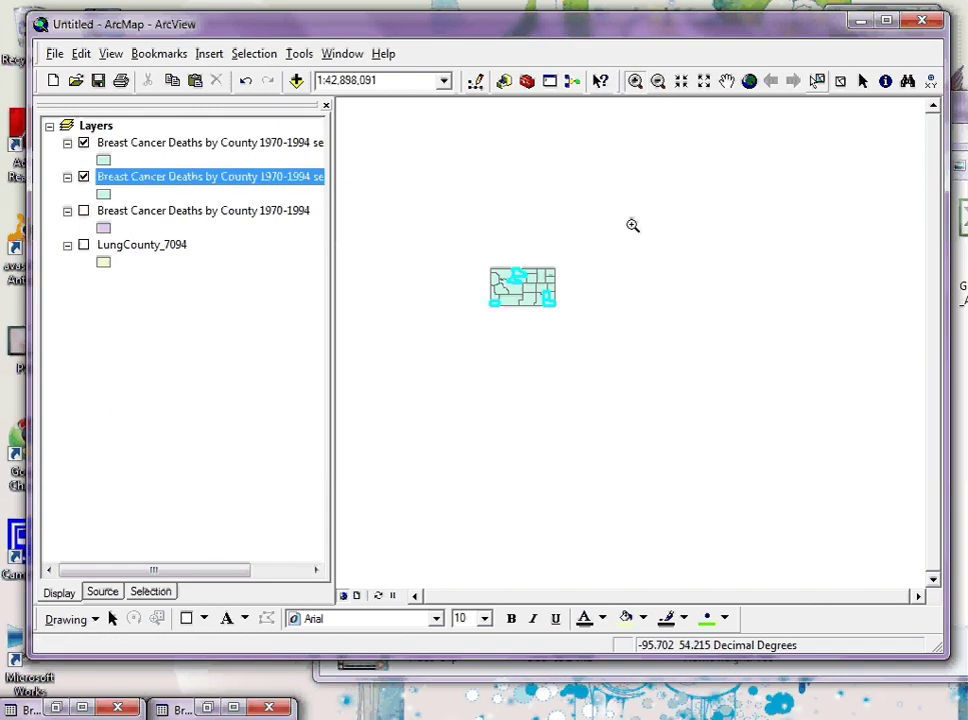
pyautogui.moveTo(564, 319); pyautogui.dragTo(480, 255)
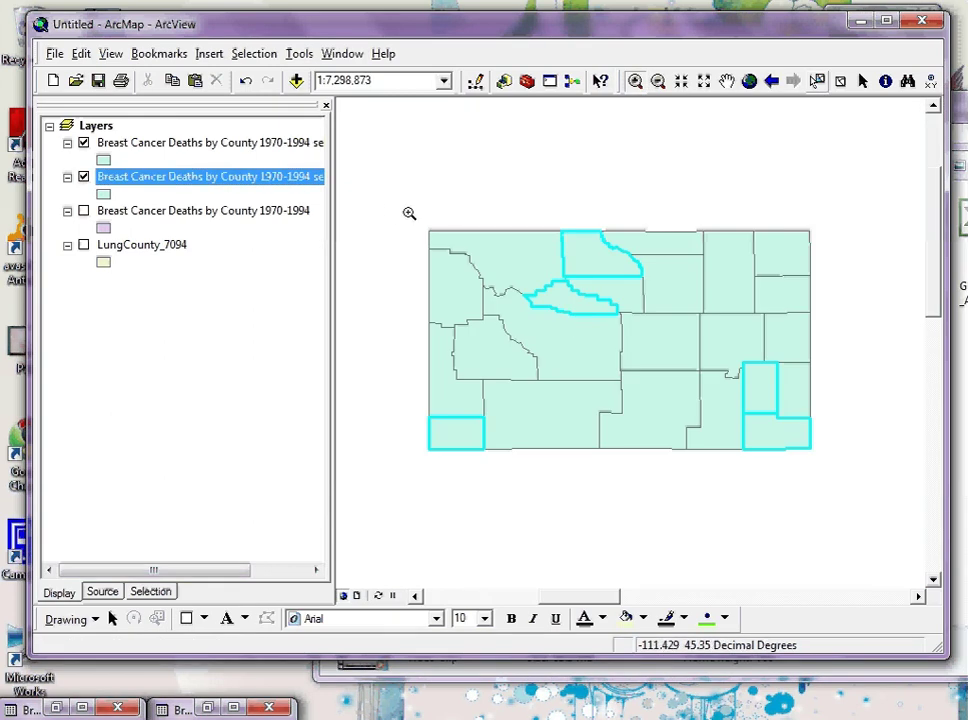
pyautogui.moveTo(409, 213); pyautogui.dragTo(840, 488)
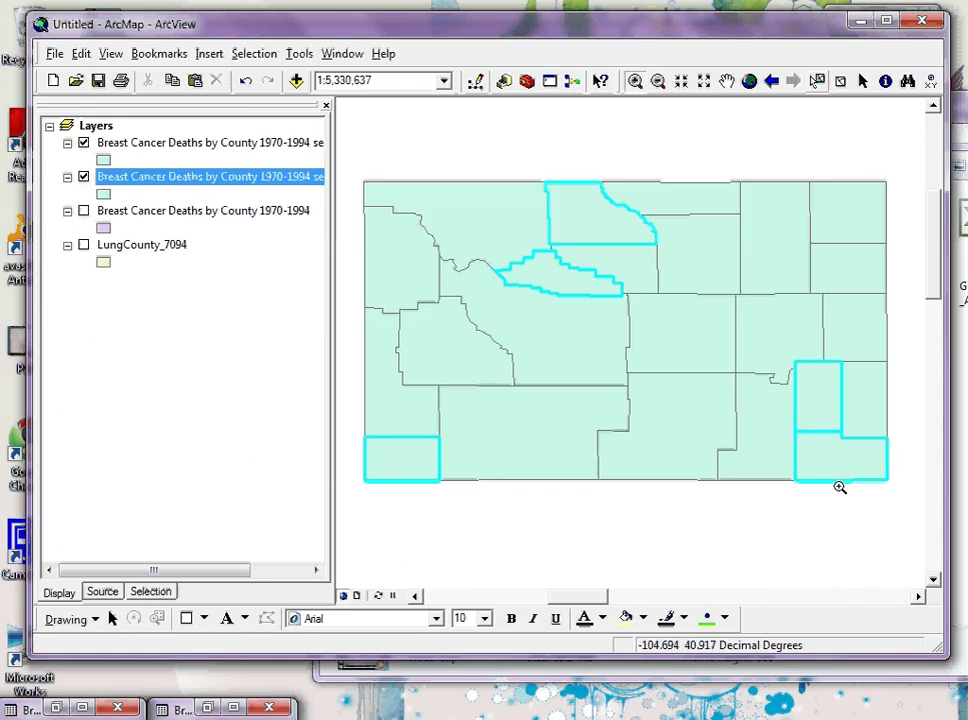
# - Give the new top-five counties layer the yellow Sun fill symbol
pyautogui.click(104, 160)
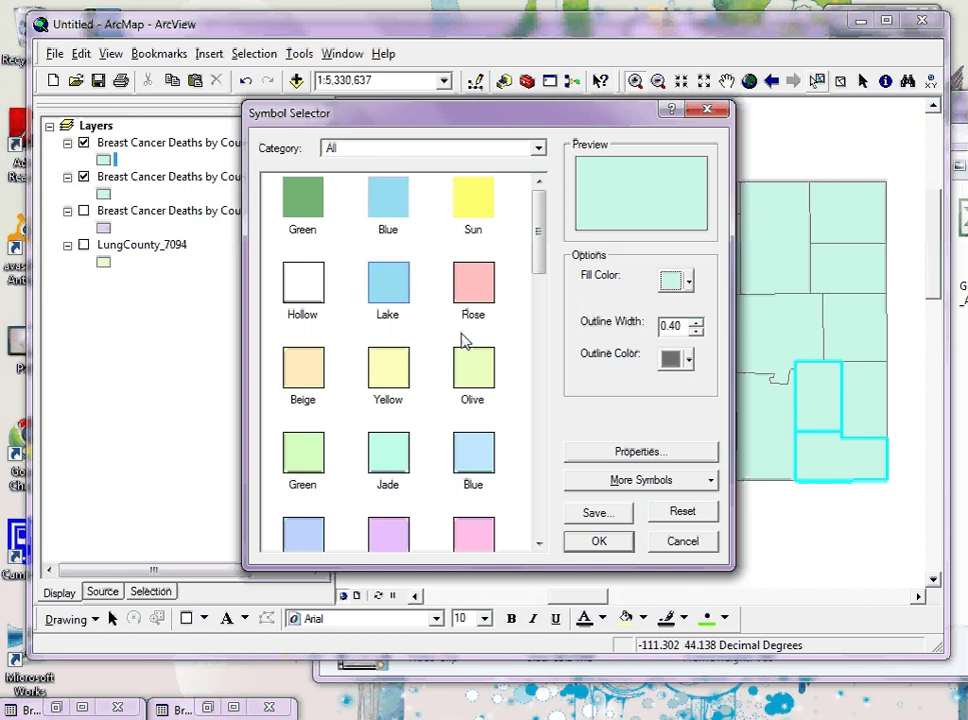
pyautogui.click(469, 208)
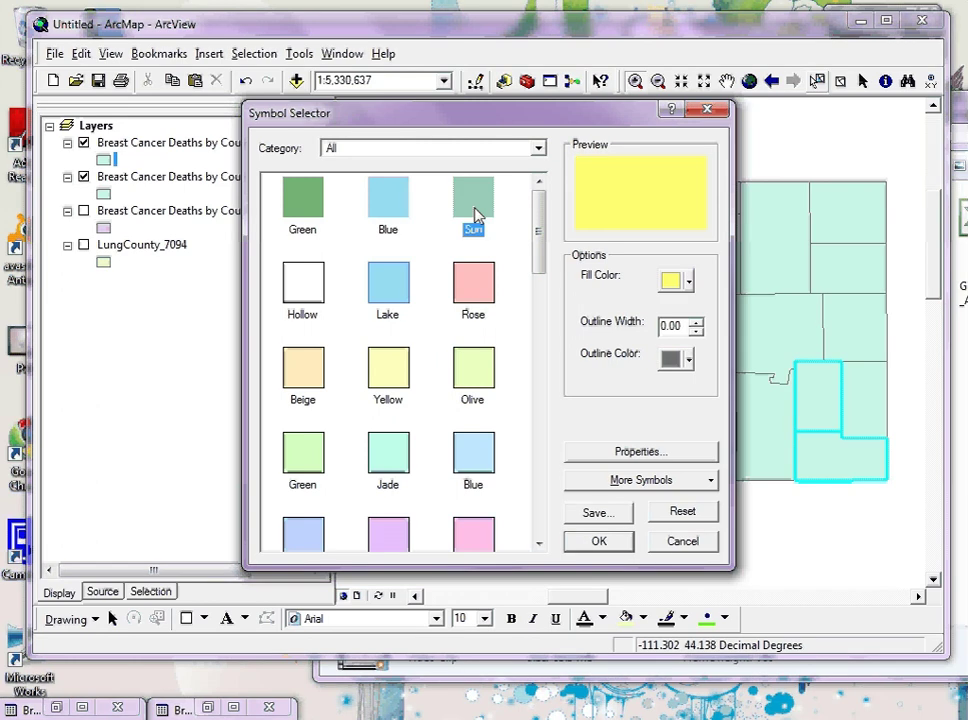
pyautogui.click(600, 541)
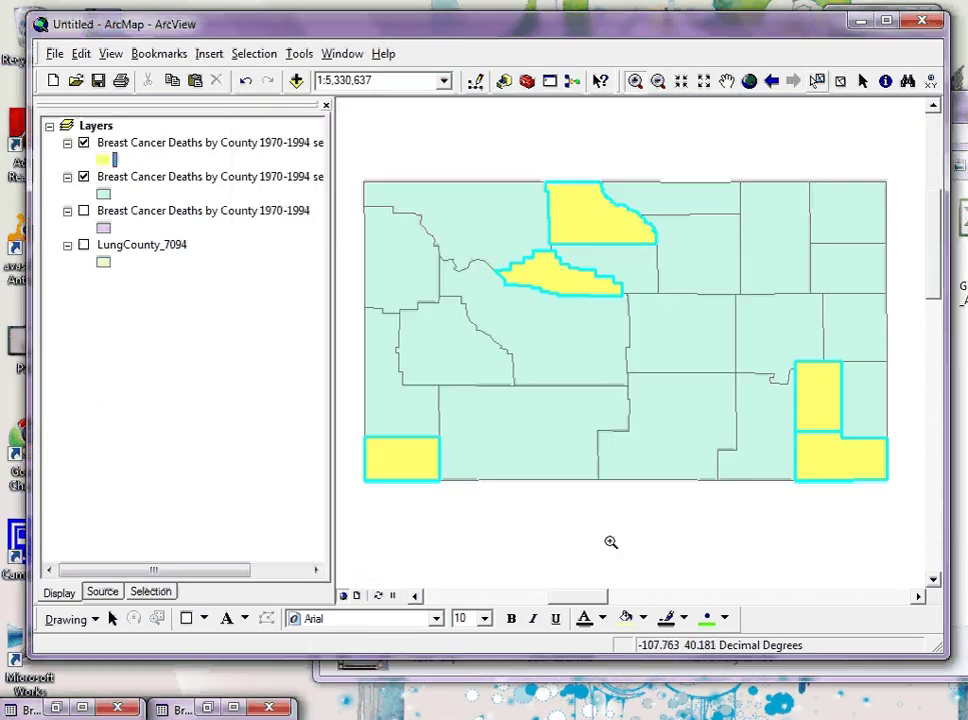
pyautogui.rightClick(247, 152)
pyautogui.click(282, 208)
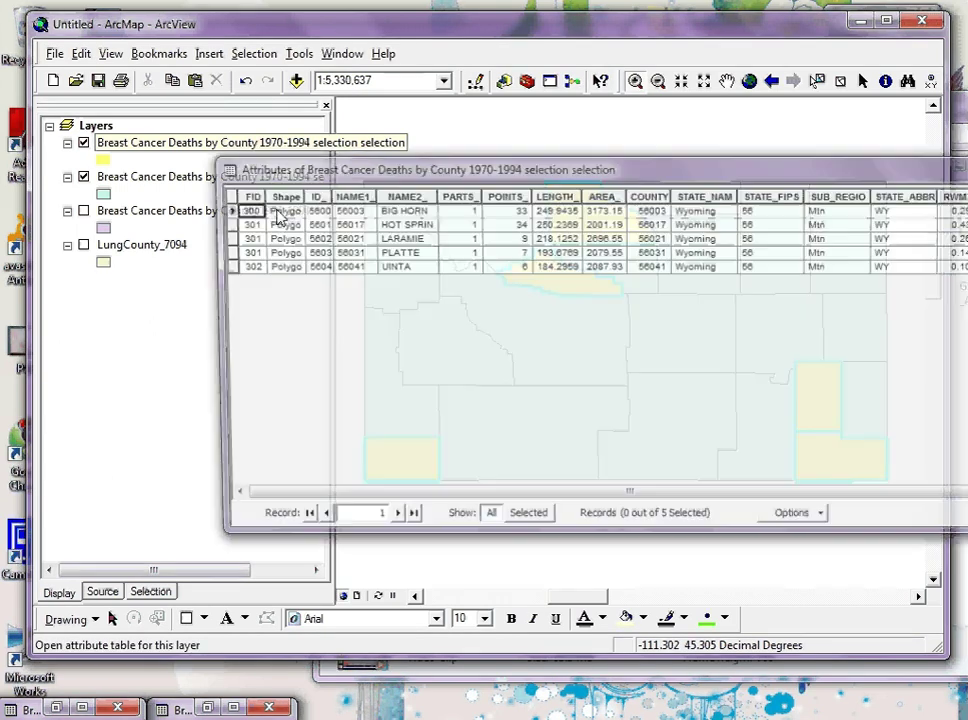
pyautogui.moveTo(702, 177); pyautogui.dragTo(324, 158)
pyautogui.moveTo(428, 485); pyautogui.dragTo(685, 520)
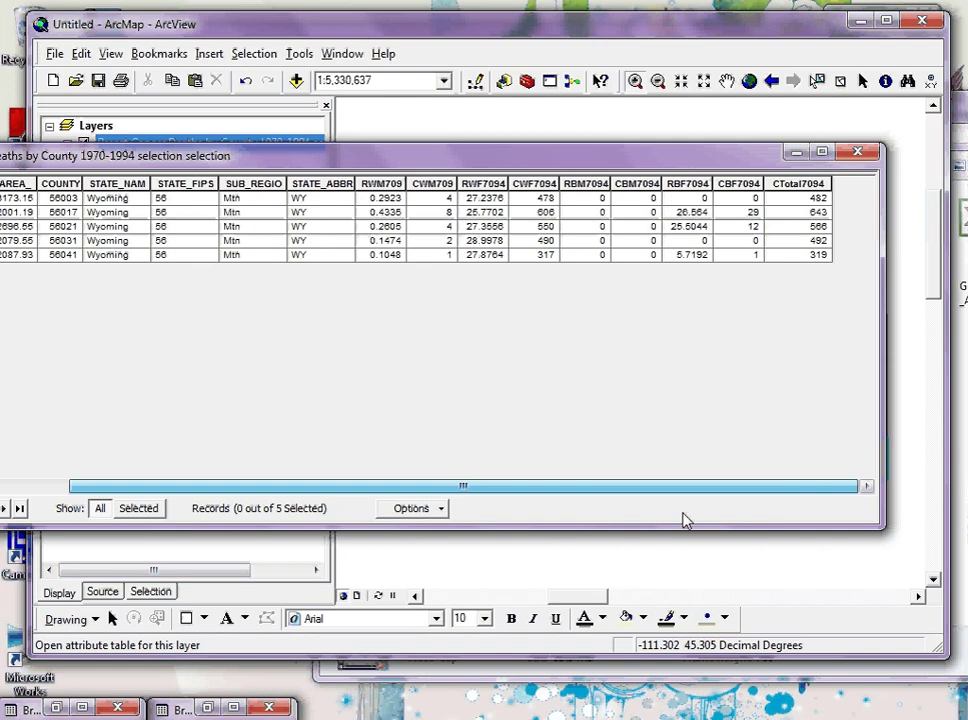
pyautogui.click(857, 153)
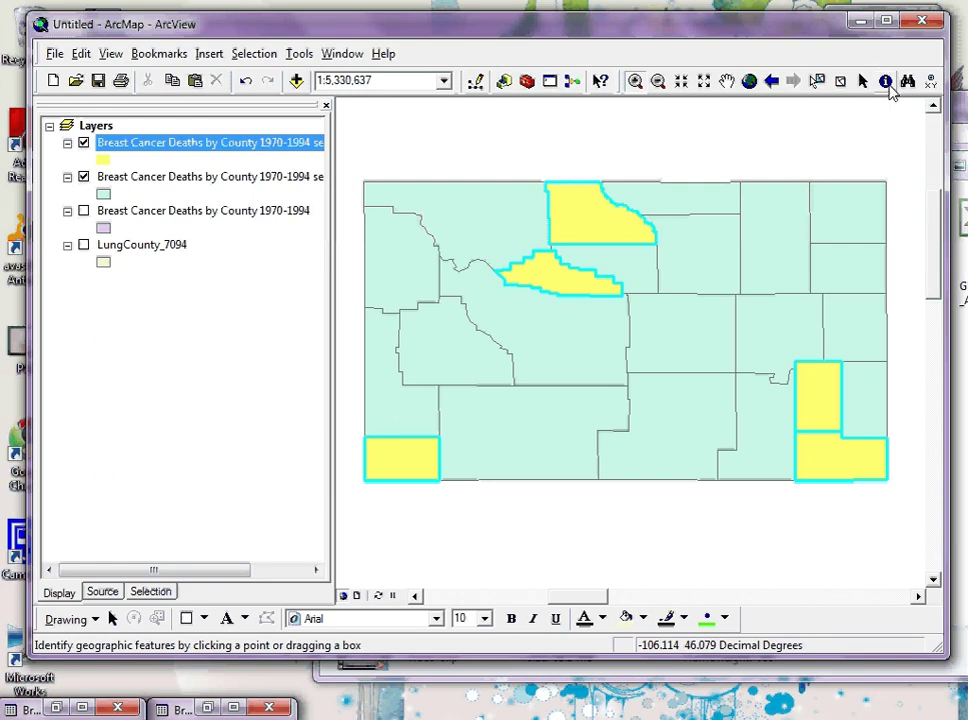
pyautogui.click(886, 84)
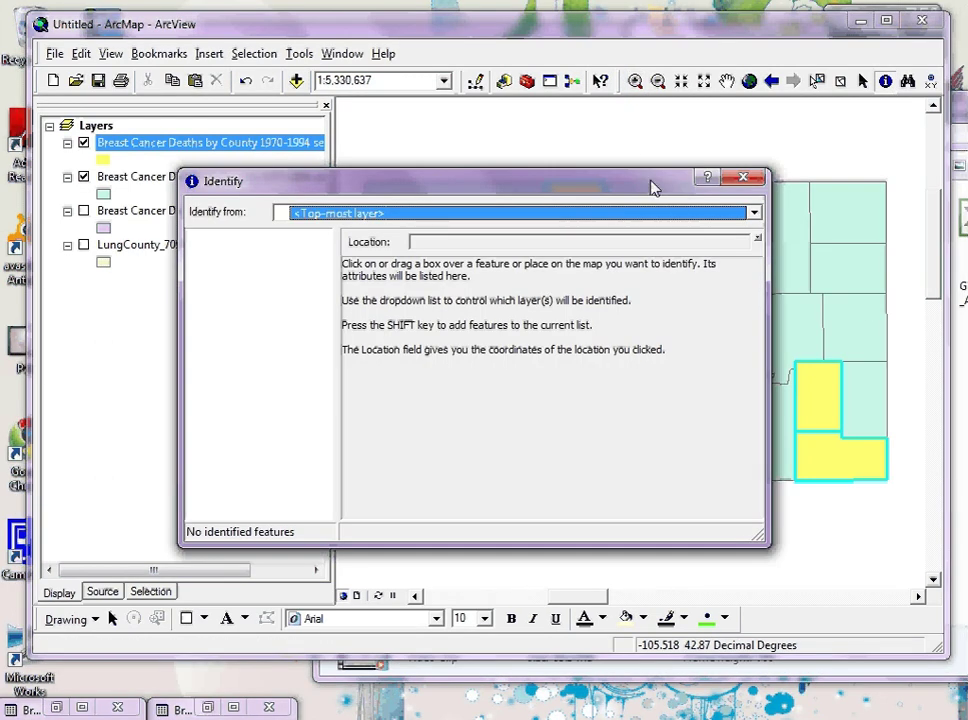
pyautogui.moveTo(650, 186); pyautogui.dragTo(415, 124)
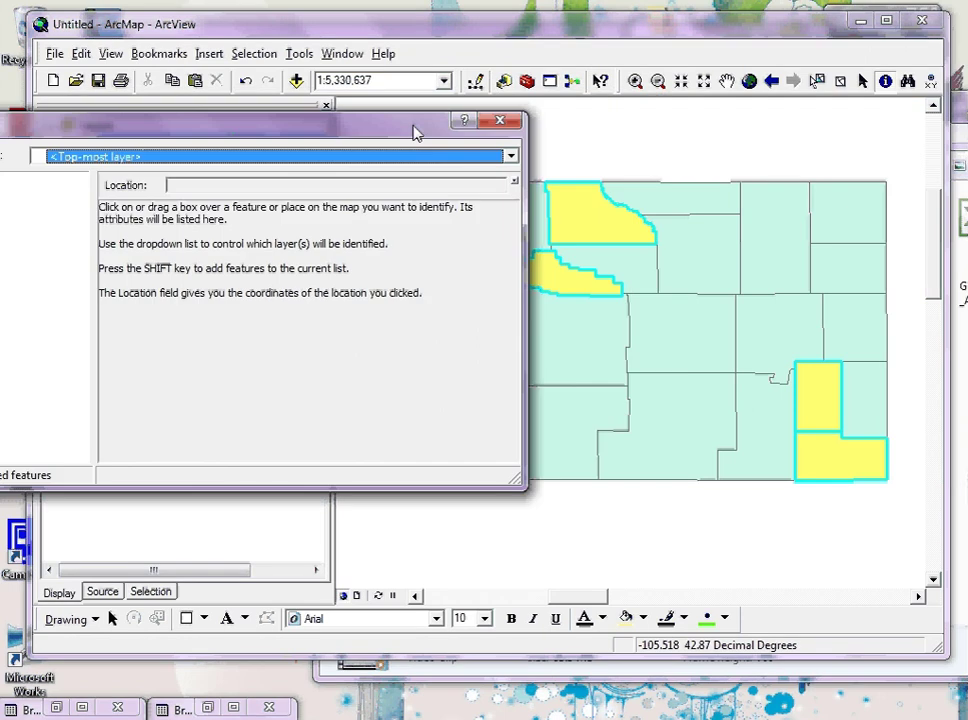
pyautogui.click(576, 229)
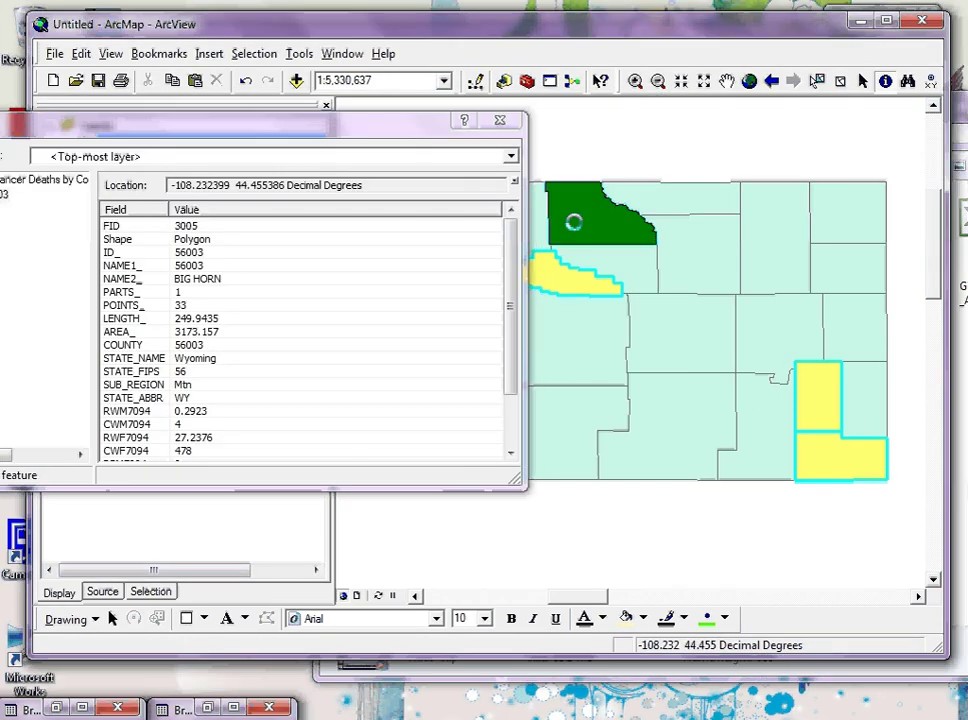
pyautogui.click(499, 122)
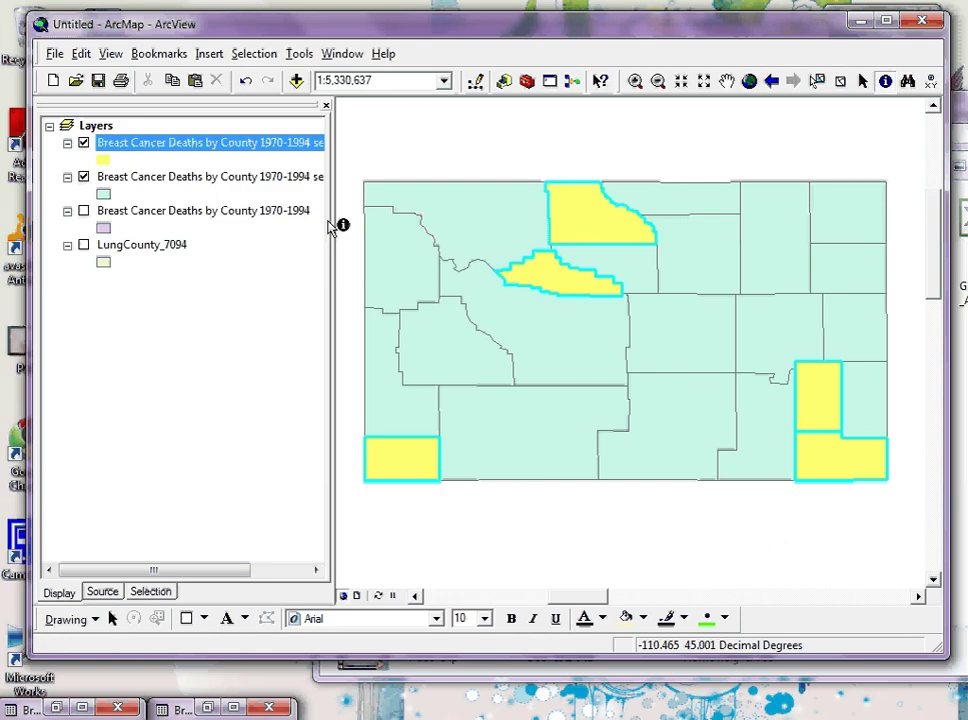
# - Select the top-five layer and bring up its Data > Export Data option
pyautogui.click(262, 151)
pyautogui.rightClick(257, 152)
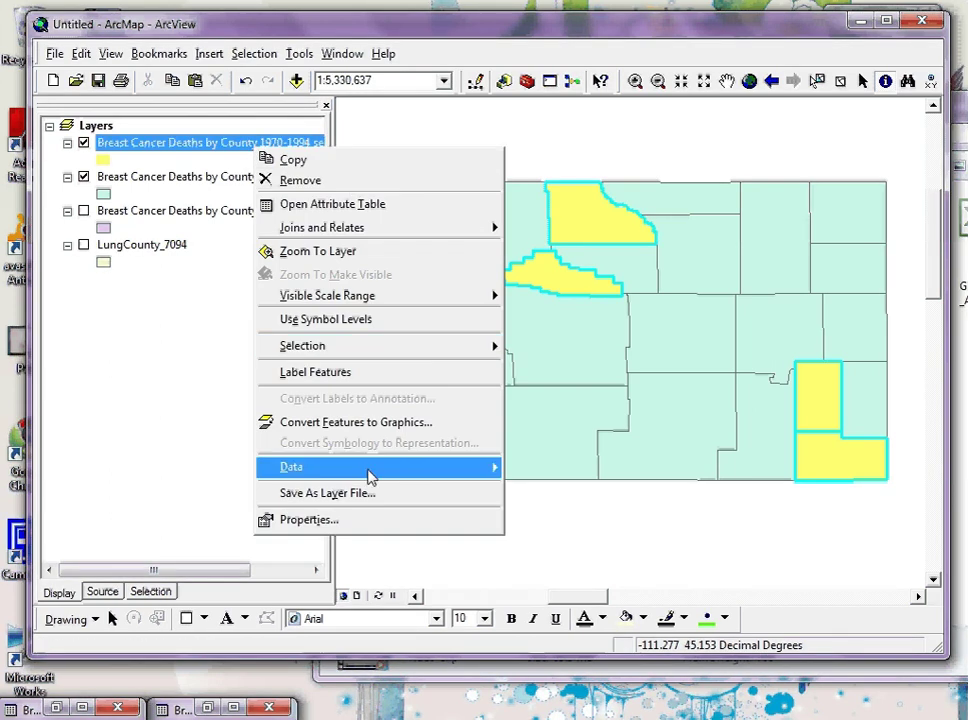
pyautogui.moveTo(370, 478)
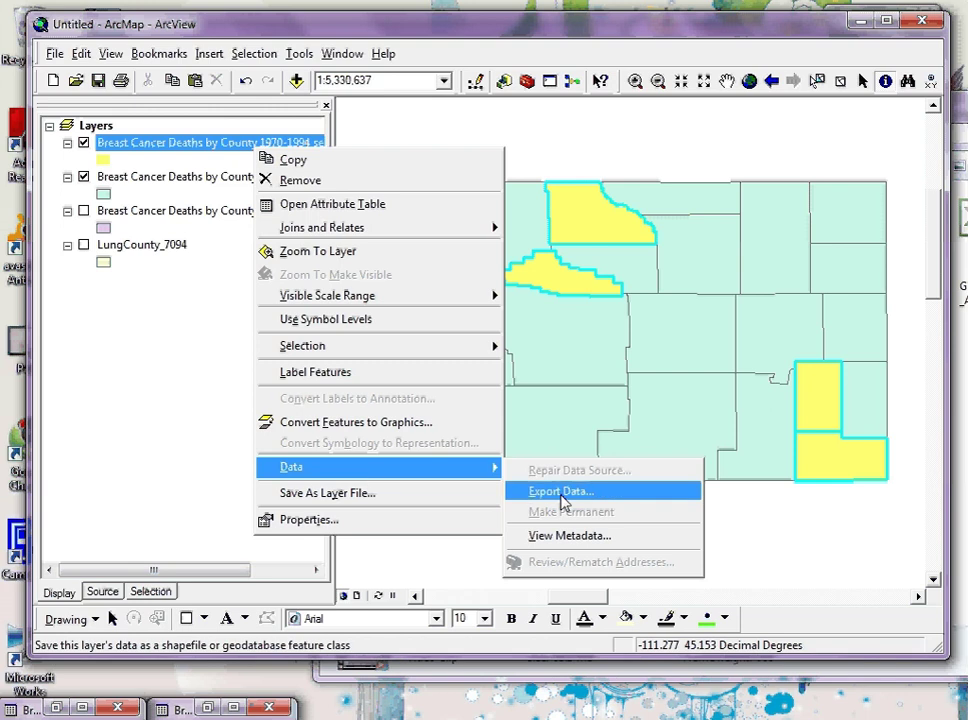